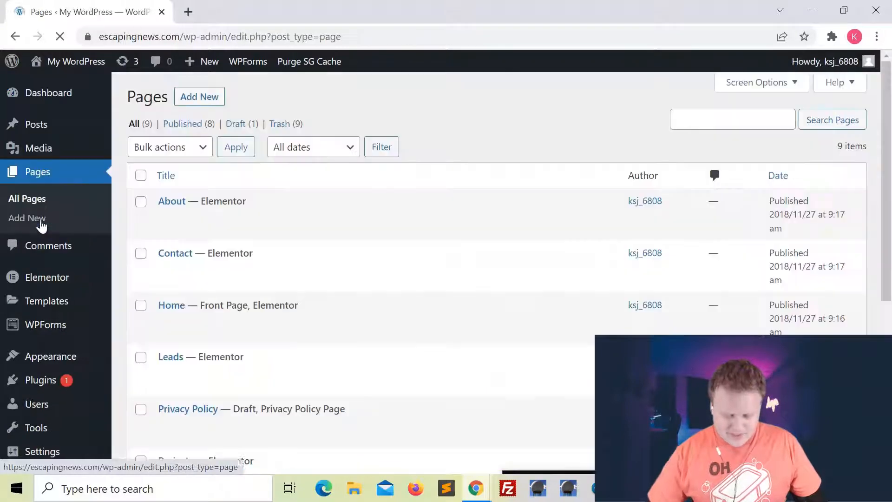
# Open the Services page for editing with Elementor in a new browser tab.
pyautogui.scroll(-4, 398, 345)
pyautogui.scroll(-3, 398, 344)
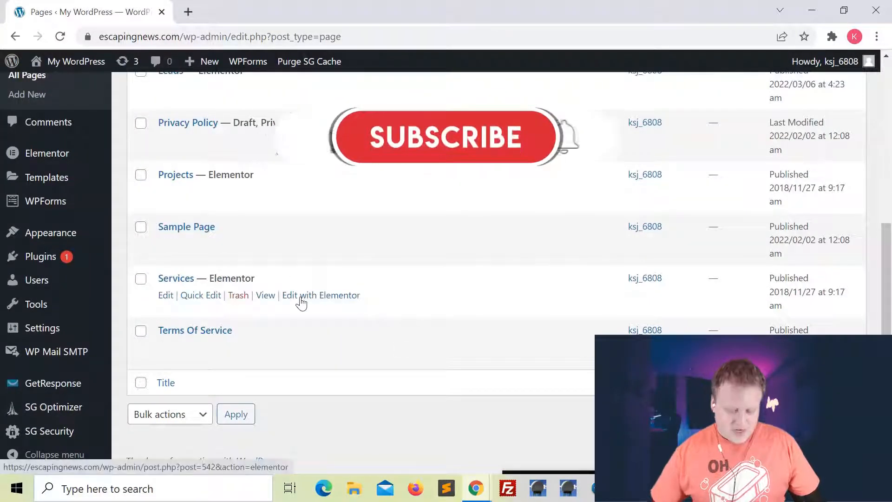
pyautogui.rightClick(302, 298)
pyautogui.click(346, 309)
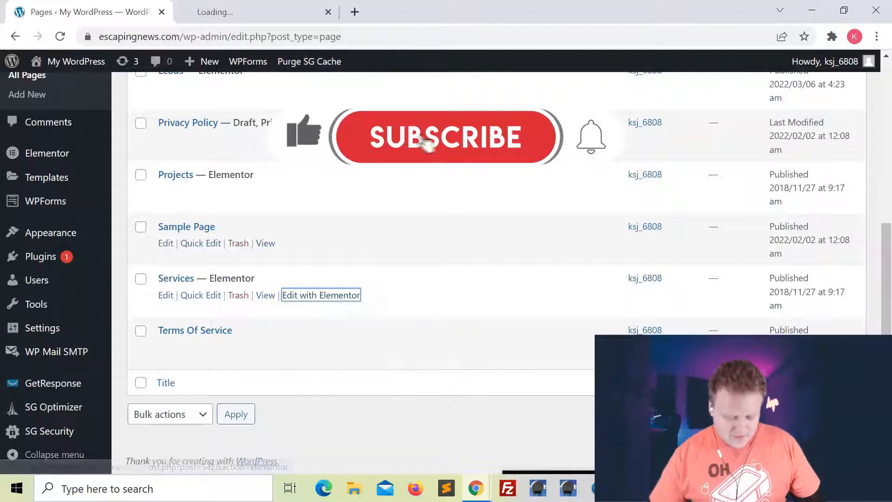
pyautogui.click(235, 14)
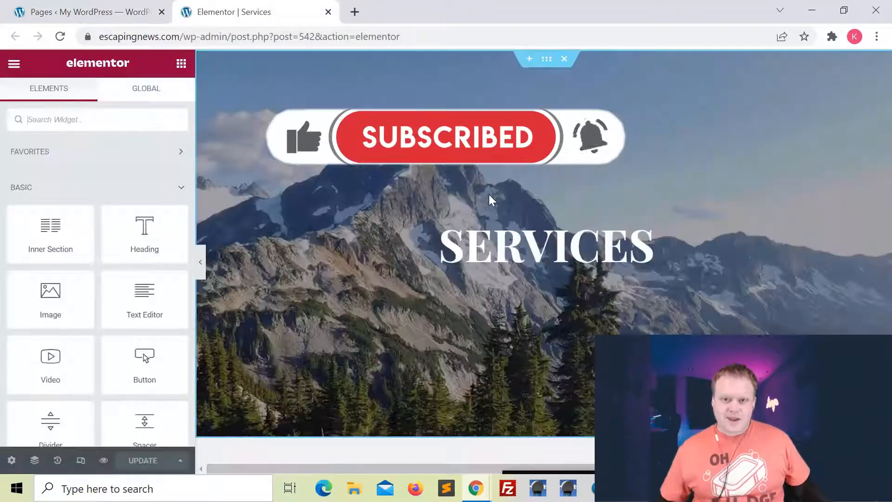
# Add a new three-column section at the end of the Services page, just above the footer.
pyautogui.scroll(-15, 549, 219)
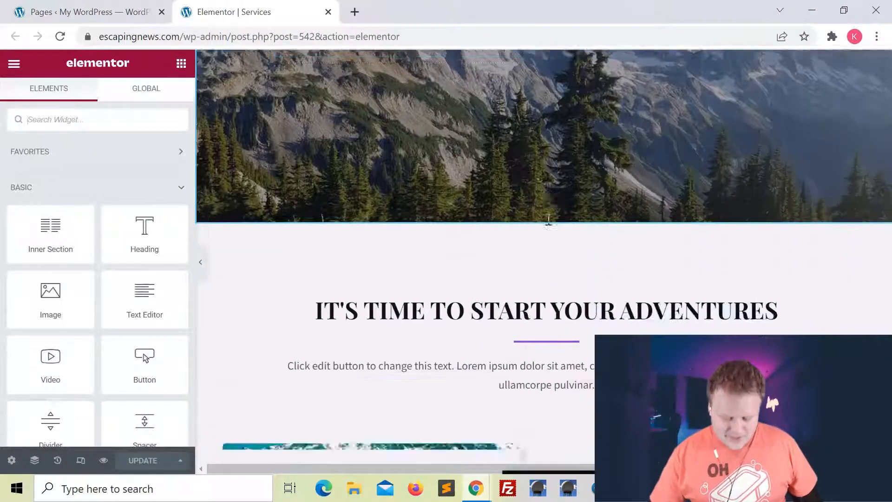
pyautogui.scroll(-7, 549, 219)
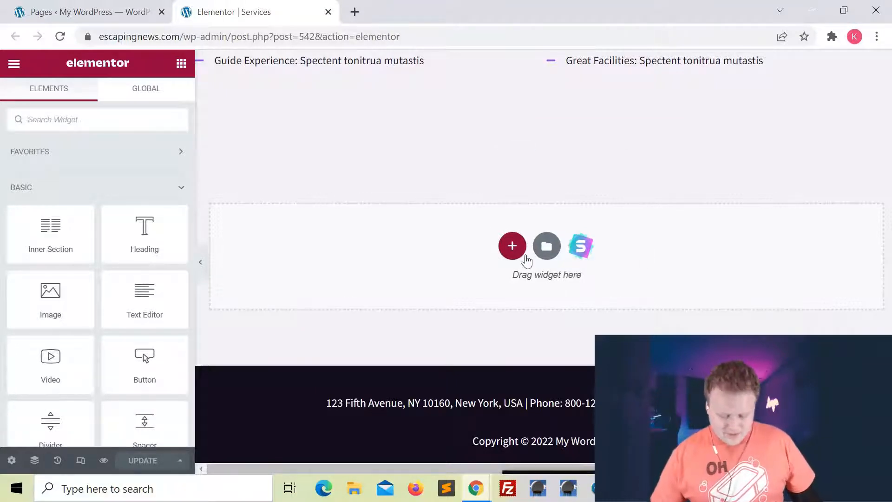
pyautogui.click(512, 245)
pyautogui.click(511, 280)
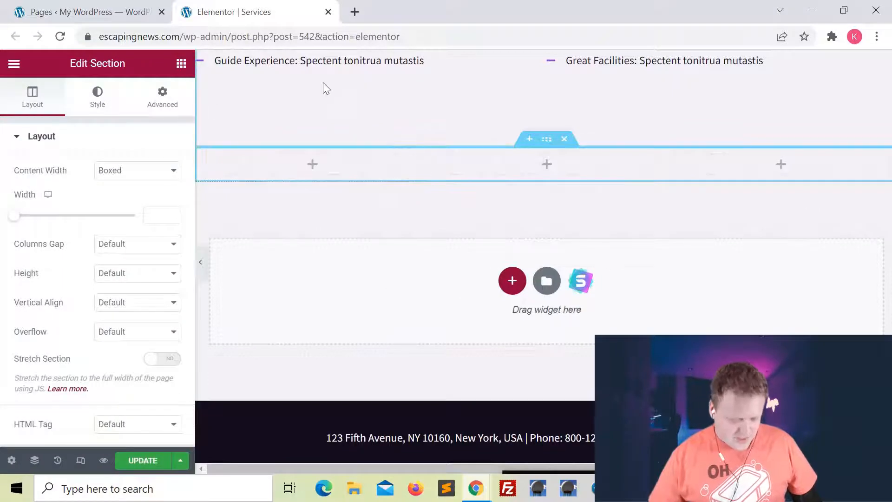
# Search the widgets for "form" and place a Form widget in the middle column of the new section.
pyautogui.click(182, 64)
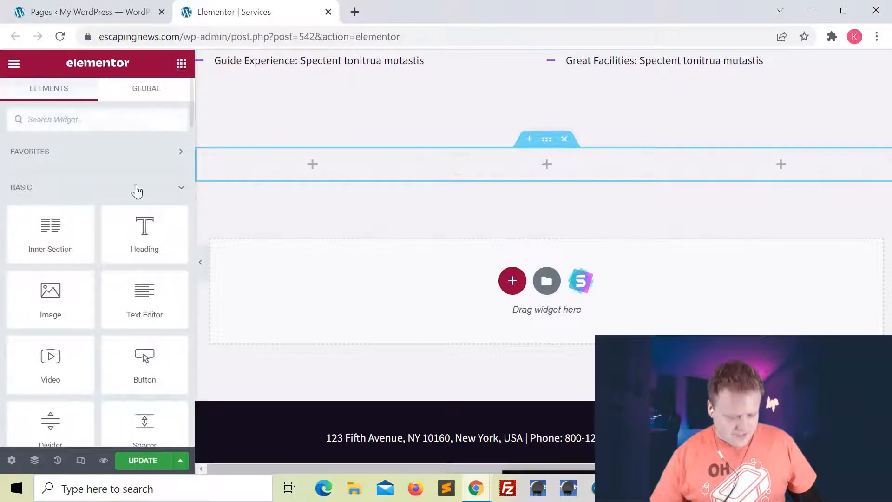
pyautogui.click(92, 119)
pyautogui.write('form')
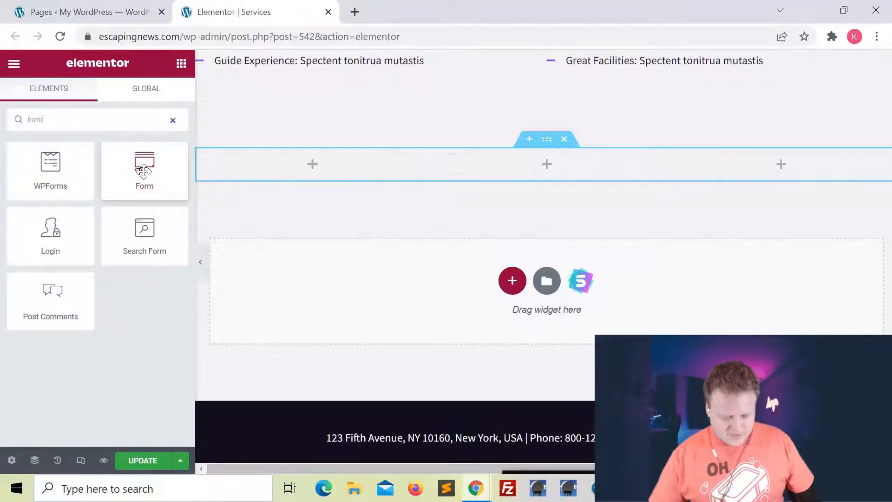
pyautogui.moveTo(143, 172); pyautogui.dragTo(554, 174)
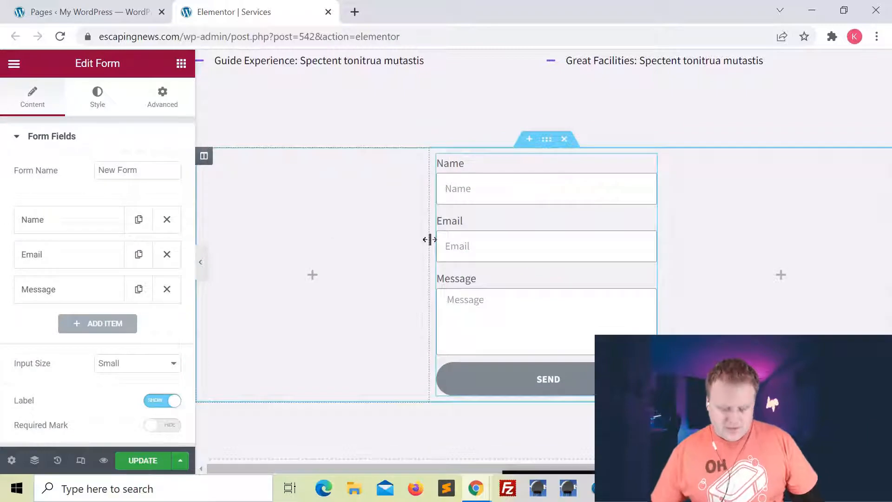
# Widen the middle column holding the form on both sides, narrowing the two empty outer columns.
pyautogui.moveTo(429, 239); pyautogui.dragTo(347, 243)
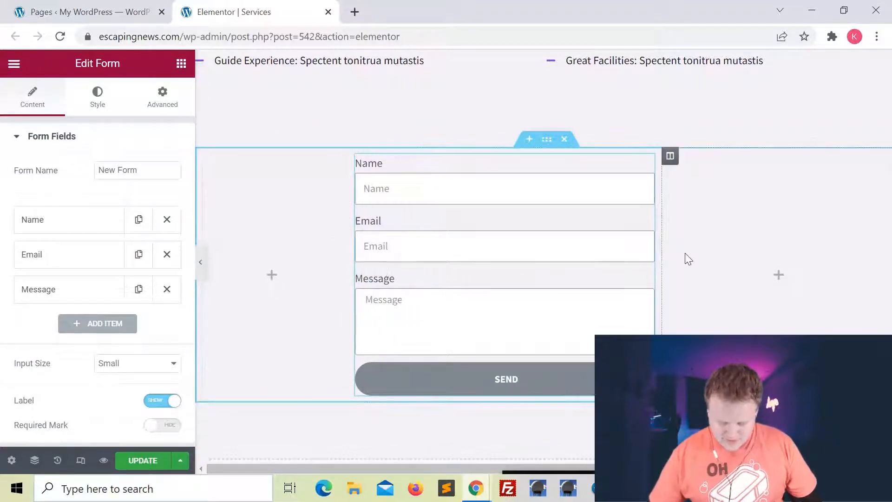
pyautogui.moveTo(663, 253); pyautogui.dragTo(704, 255)
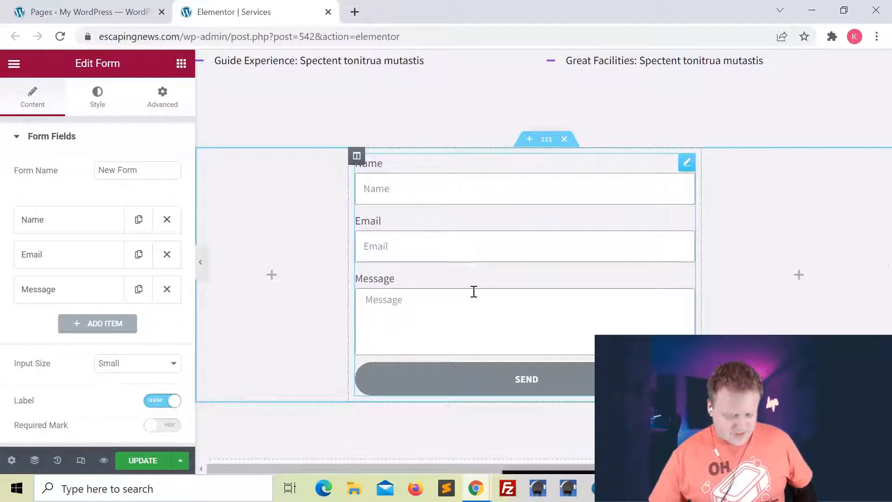
# Try adding a fourth field to the form, open its type choices, and delete the field again.
pyautogui.click(92, 328)
pyautogui.scroll(-3, 44, 250)
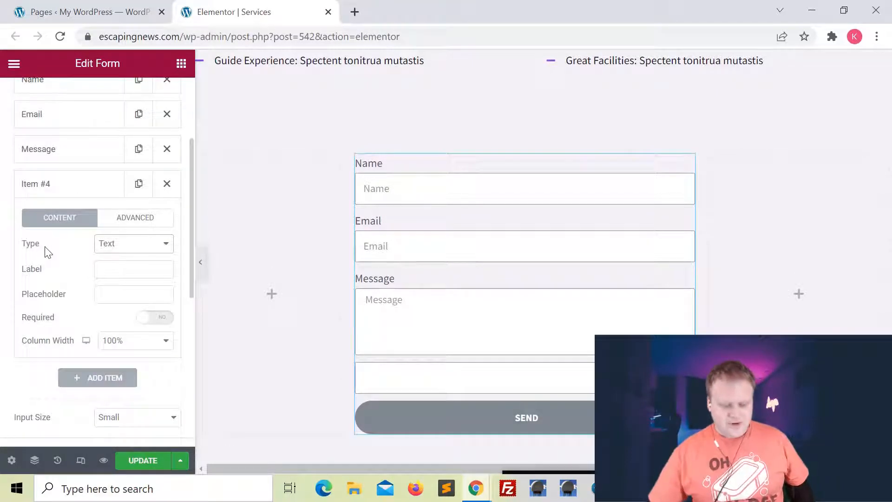
pyautogui.click(117, 243)
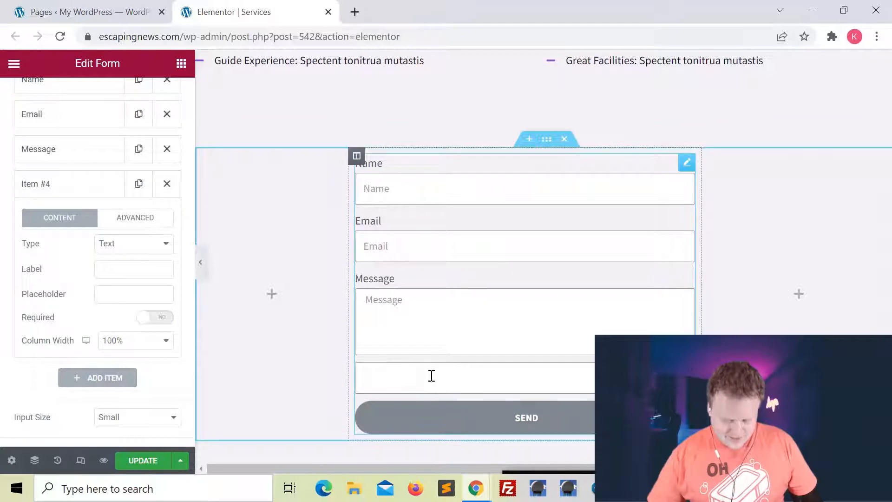
pyautogui.click(167, 184)
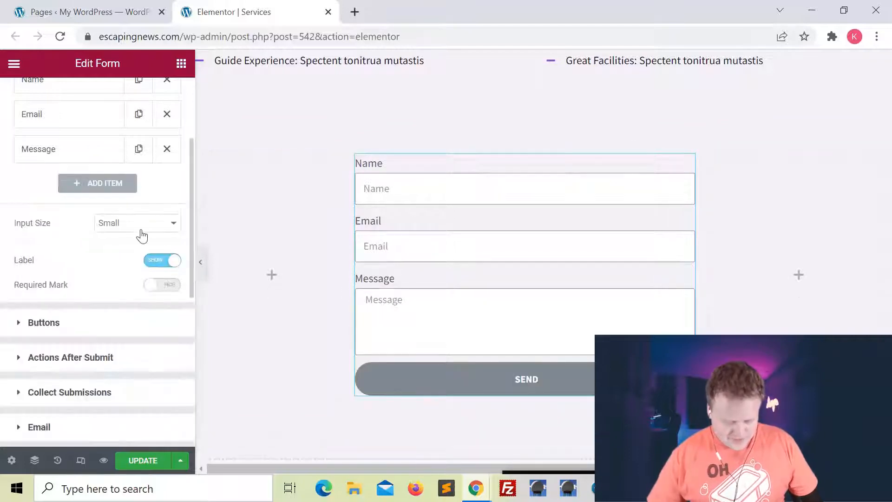
pyautogui.scroll(2, 142, 236)
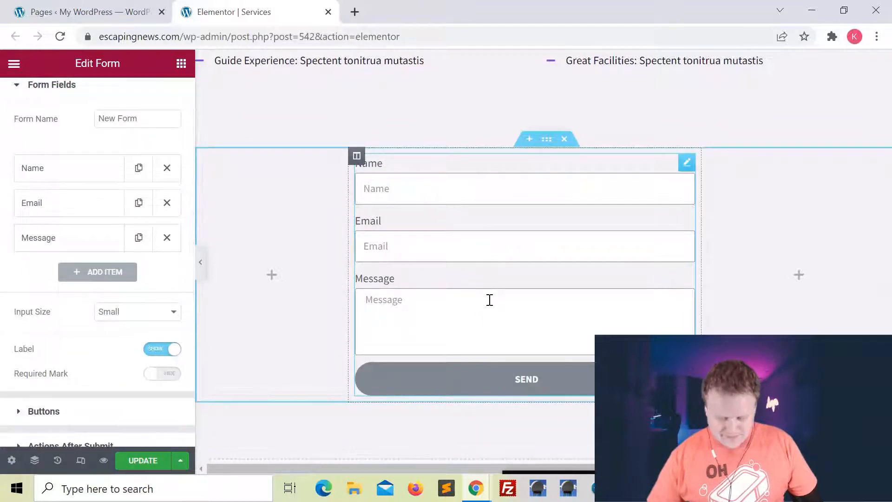
# Open the settings of the Name field in the form's field list.
pyautogui.click(41, 173)
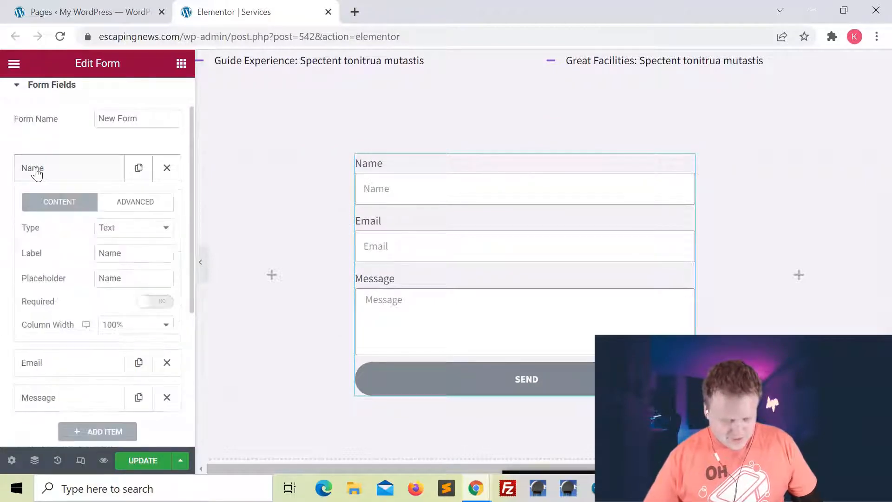
pyautogui.scroll(-2, 83, 150)
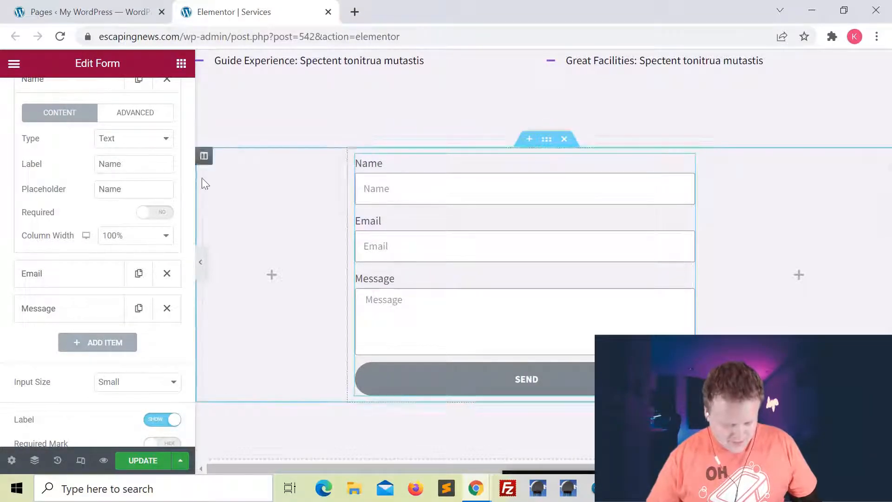
# Try the label "First Name" and a random placeholder text on the Name field, and restore both to "Name".
pyautogui.doubleClick(139, 162)
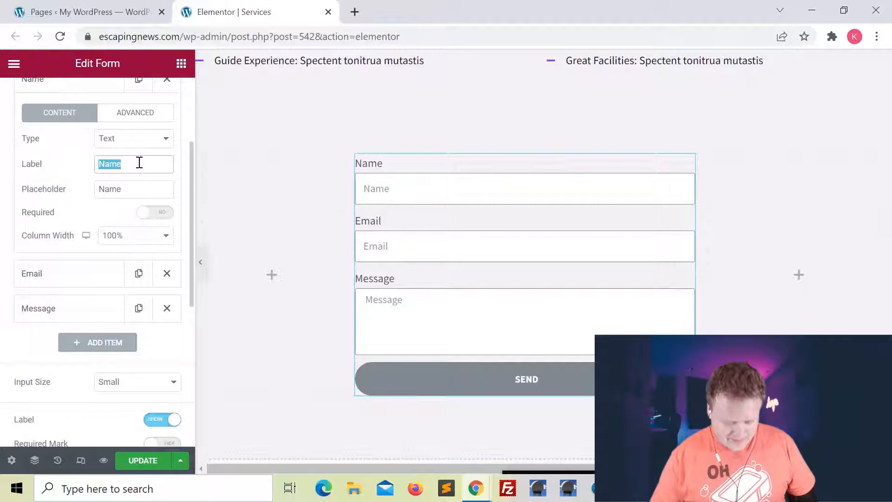
pyautogui.write('First')
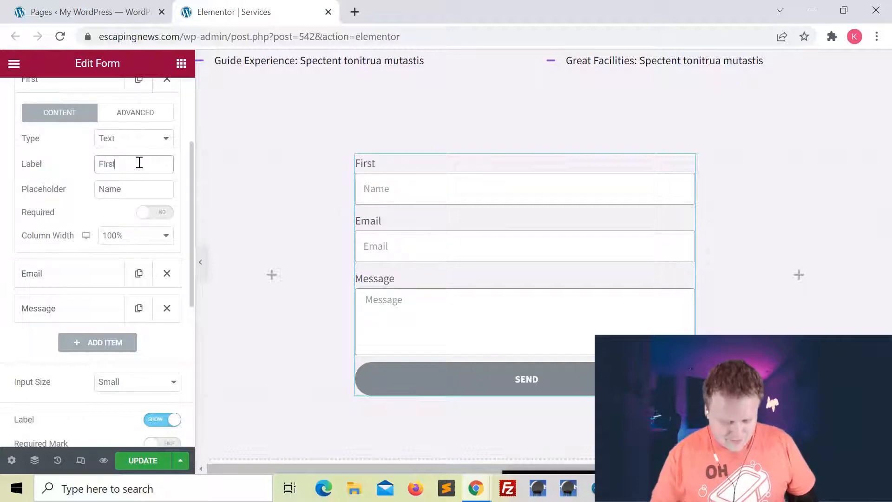
pyautogui.write(' Name')
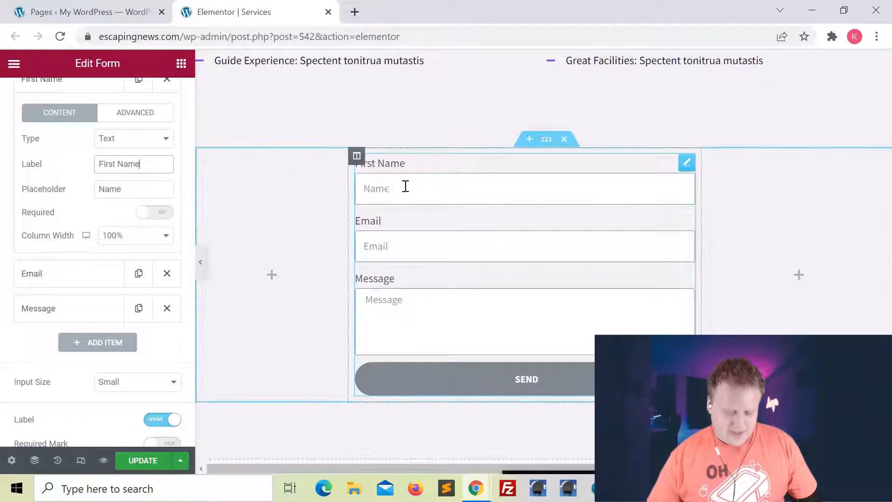
pyautogui.doubleClick(153, 194)
pyautogui.write('Fnskndkfnksd')
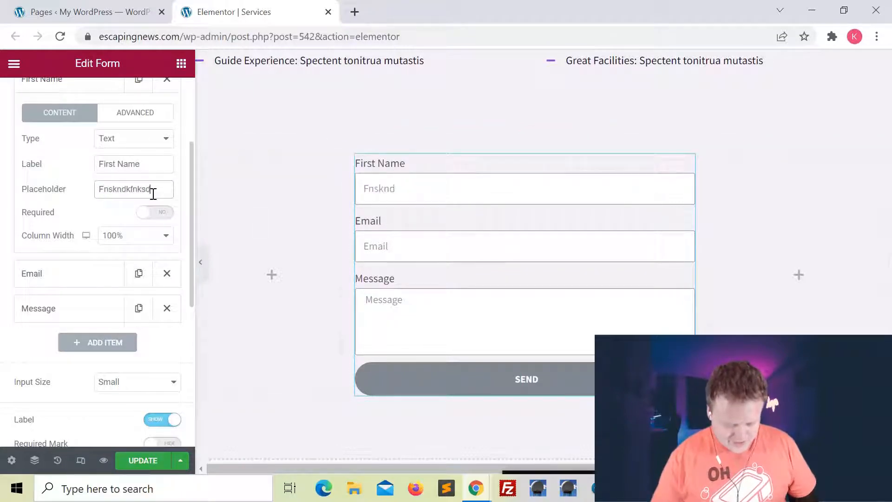
pyautogui.hotkey('ctrl', 'a')
pyautogui.press('BackSpace')
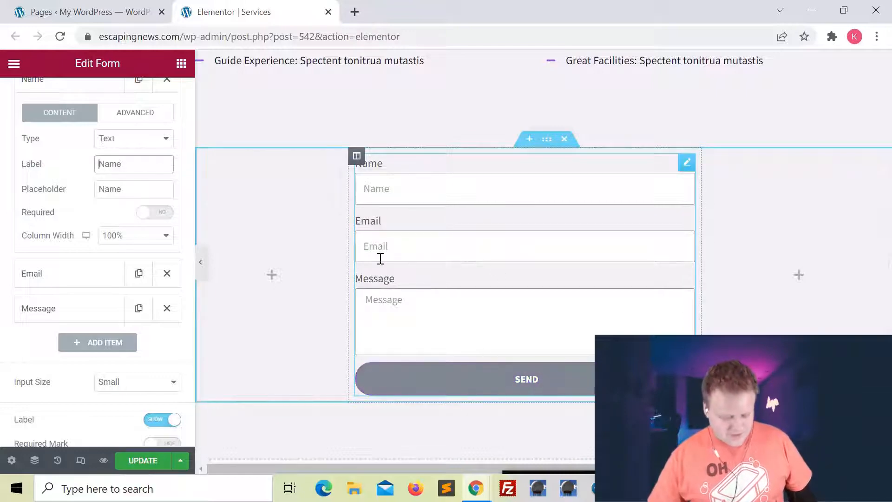
# Make the Name field required, and try column widths of 20% and 50% before setting it to 100%.
pyautogui.click(158, 214)
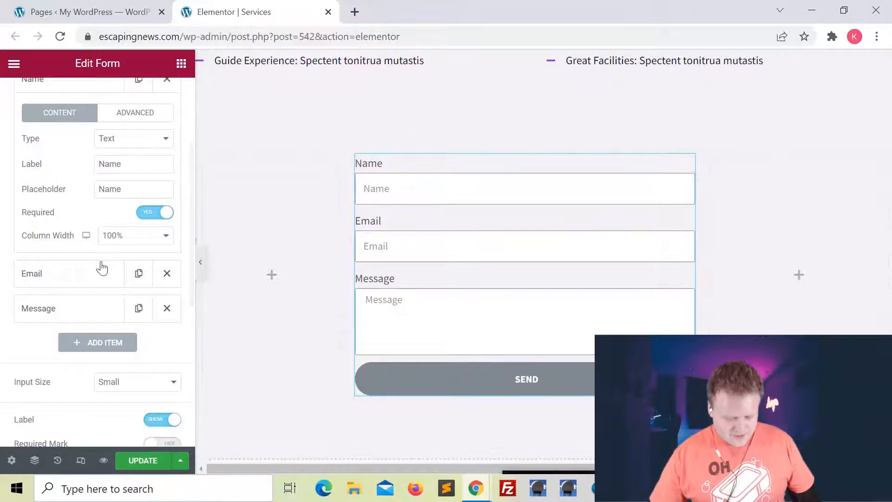
pyautogui.click(160, 234)
pyautogui.click(135, 251)
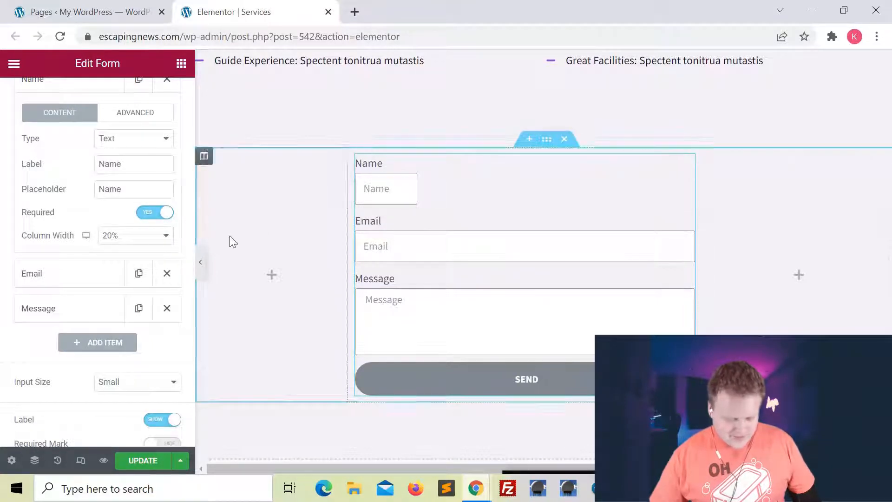
pyautogui.click(155, 237)
pyautogui.click(138, 294)
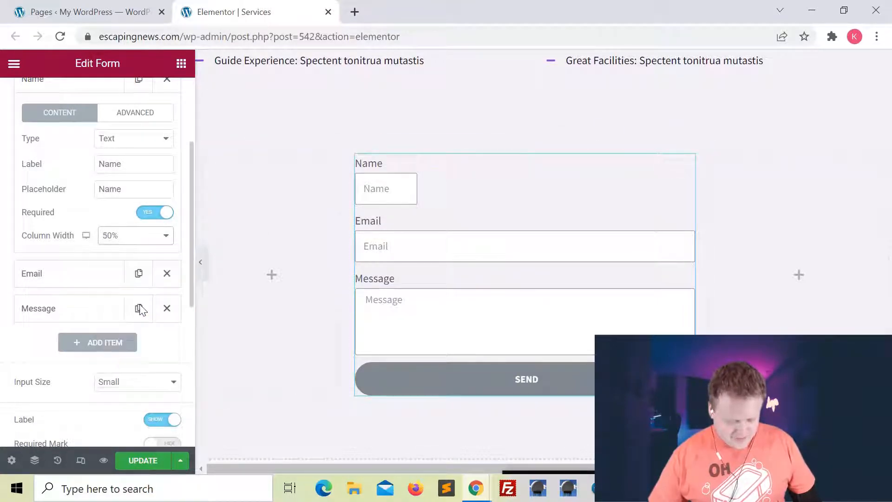
pyautogui.click(126, 235)
pyautogui.click(131, 366)
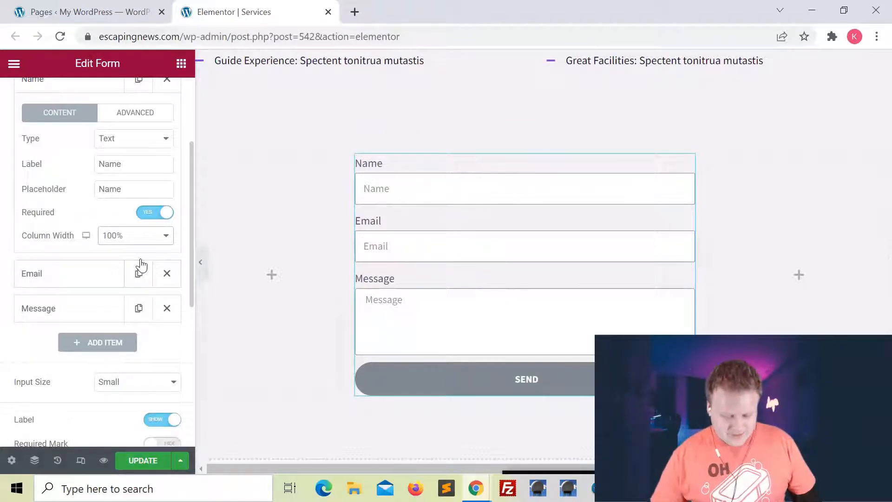
# Try the Medium, Large and Extra Small input sizes on the form, and set the size back to Small.
pyautogui.scroll(-3, 137, 191)
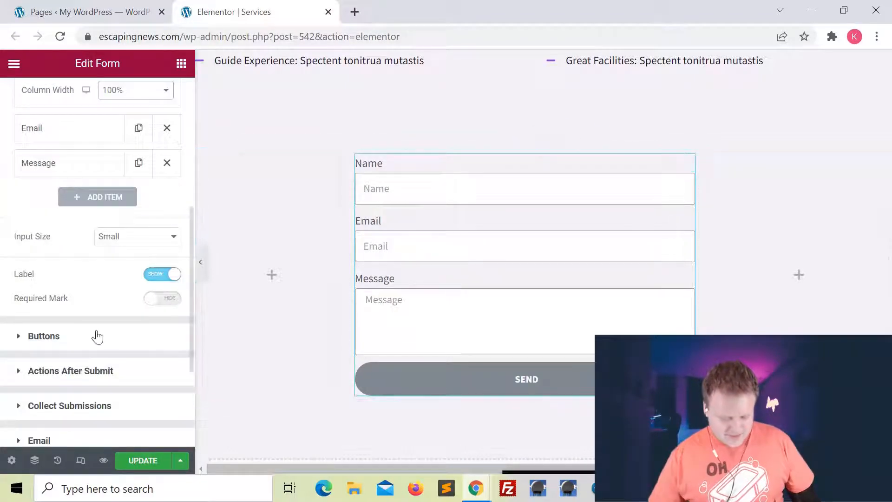
pyautogui.click(148, 243)
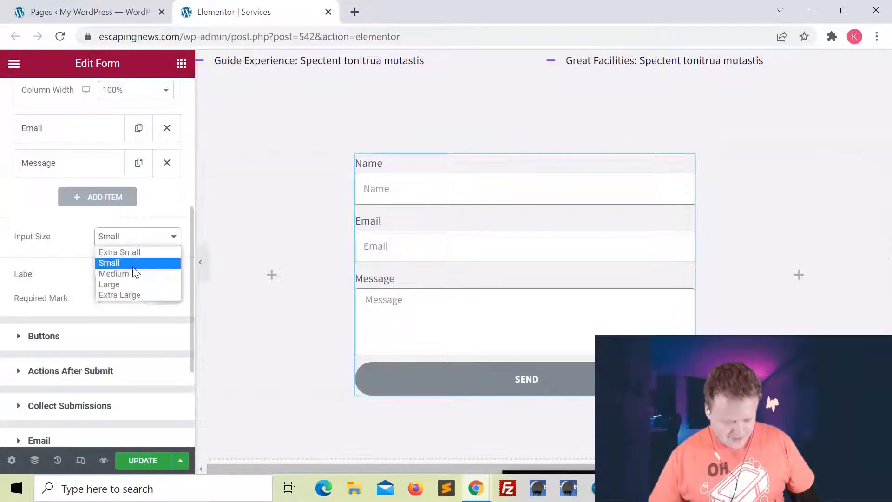
pyautogui.click(134, 273)
pyautogui.click(140, 244)
pyautogui.click(136, 285)
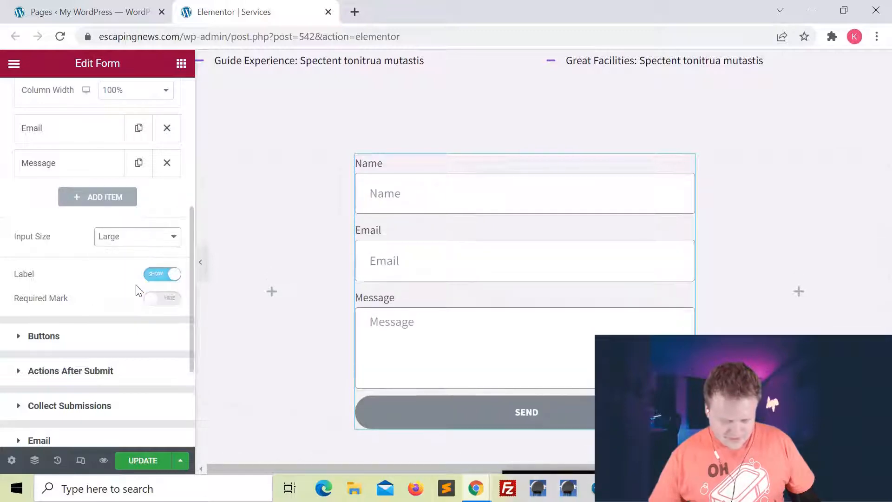
pyautogui.click(143, 241)
pyautogui.click(144, 253)
pyautogui.click(151, 236)
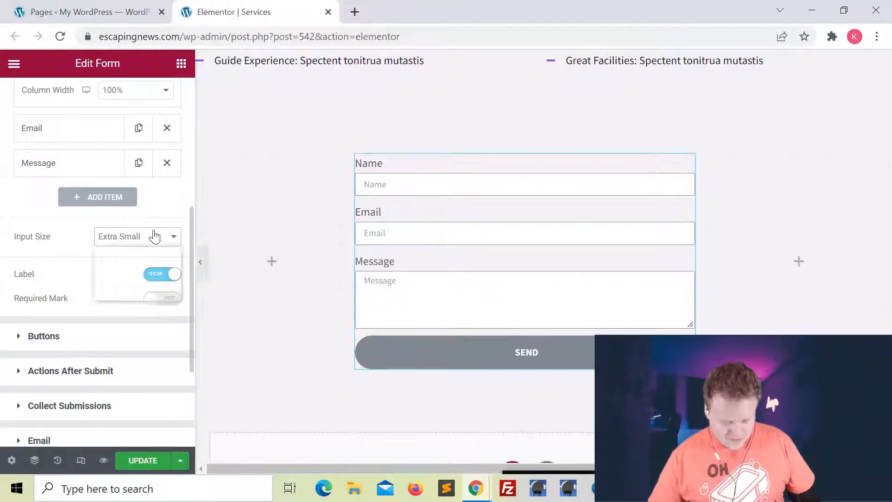
pyautogui.click(144, 263)
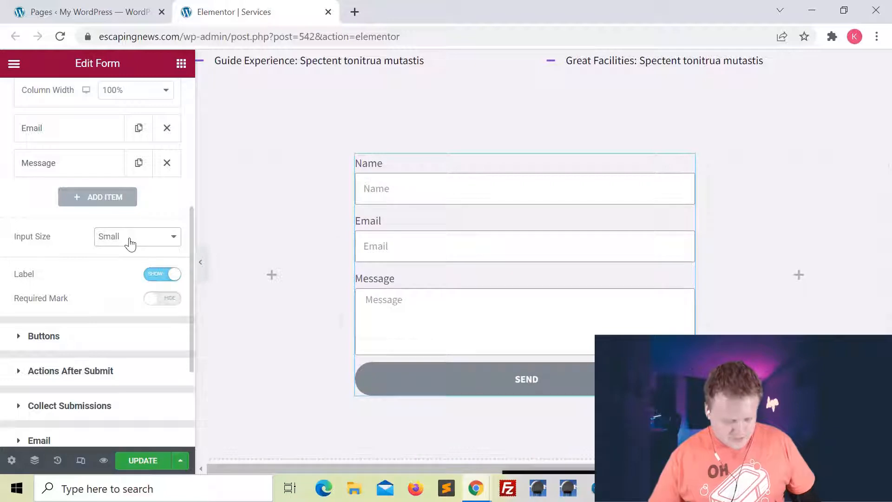
# Show the required mark on the form's labels and make the Message field required.
pyautogui.scroll(-1, 129, 235)
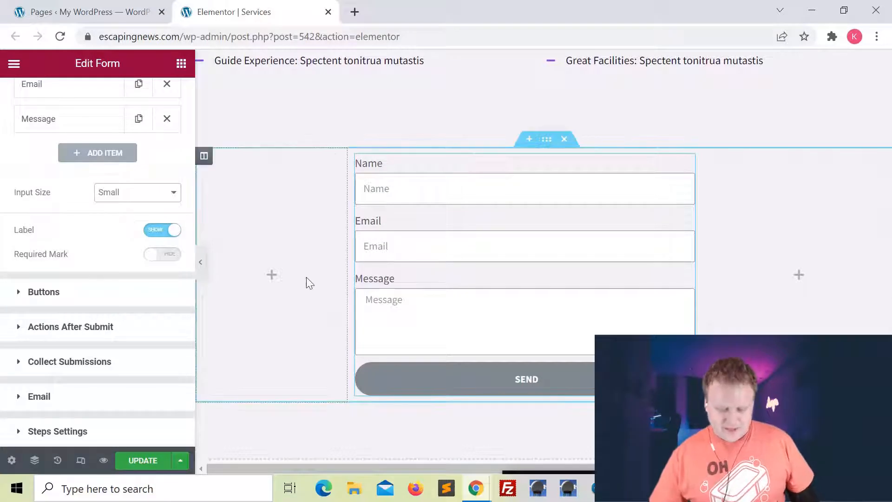
pyautogui.click(165, 262)
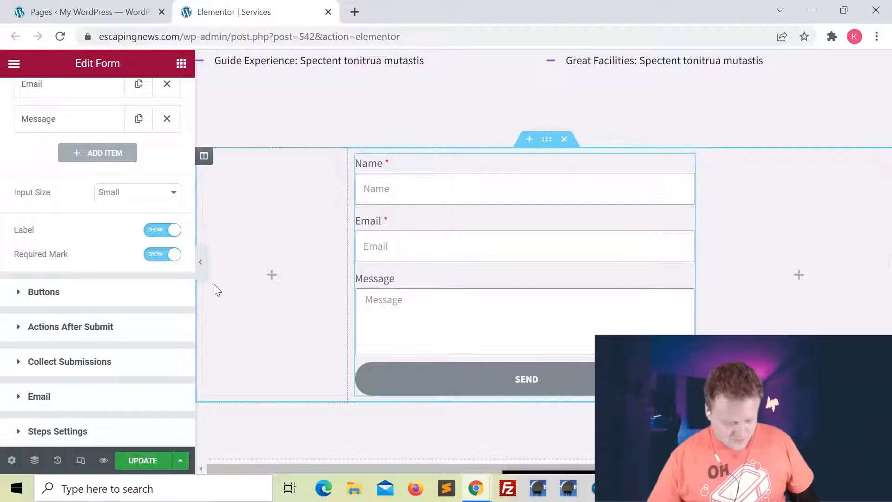
pyautogui.scroll(3, 144, 208)
pyautogui.click(49, 245)
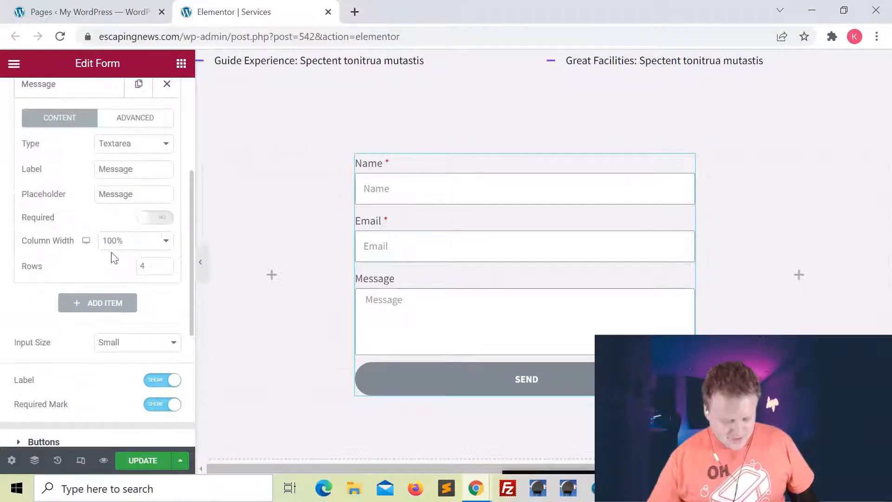
pyautogui.click(160, 218)
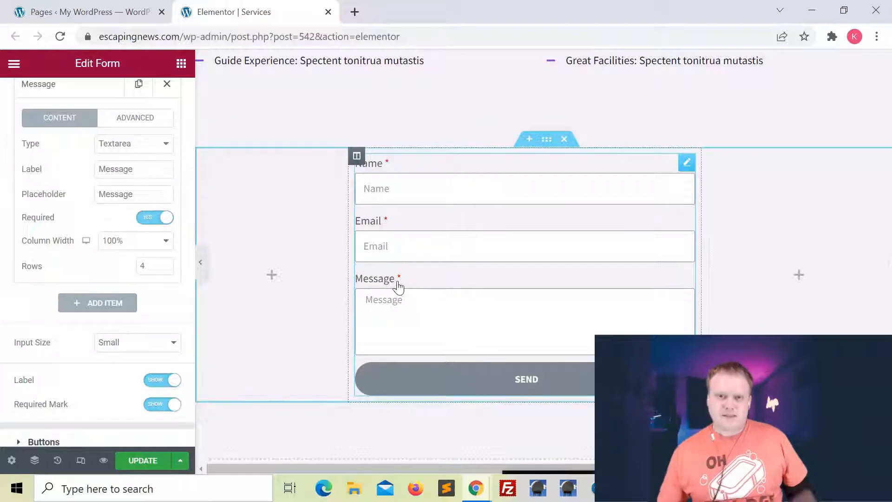
# Collapse the Message field's settings and open the form's Actions After Submit settings.
pyautogui.scroll(2, 62, 159)
pyautogui.click(62, 159)
pyautogui.scroll(-3, 94, 233)
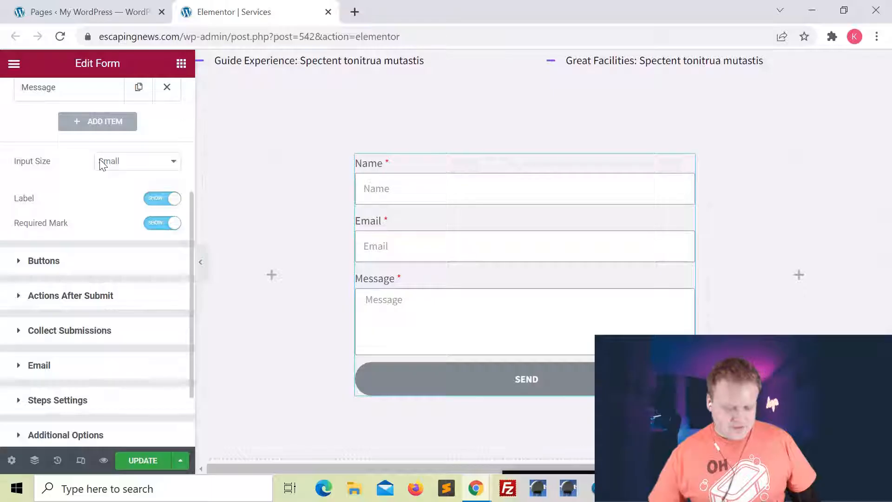
pyautogui.click(16, 297)
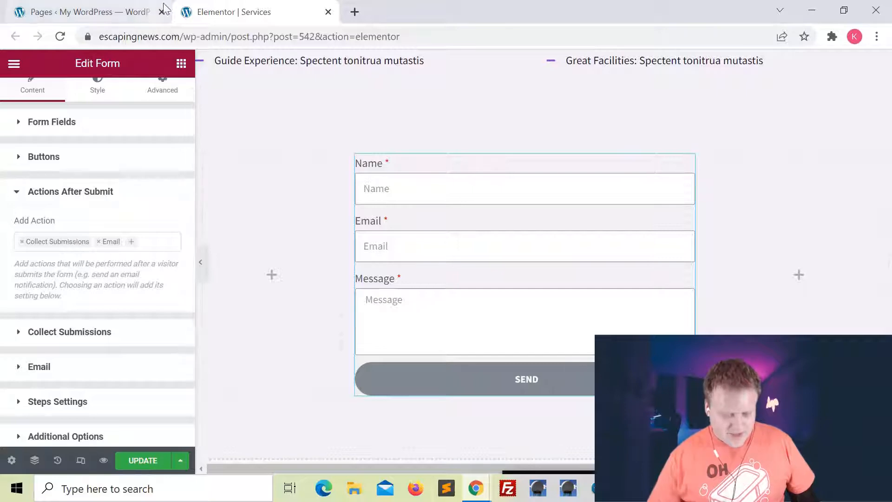
# Open Elementor's form submissions in the WordPress dashboard and examine the details of the oldest submission.
pyautogui.click(107, 14)
pyautogui.moveTo(52, 164)
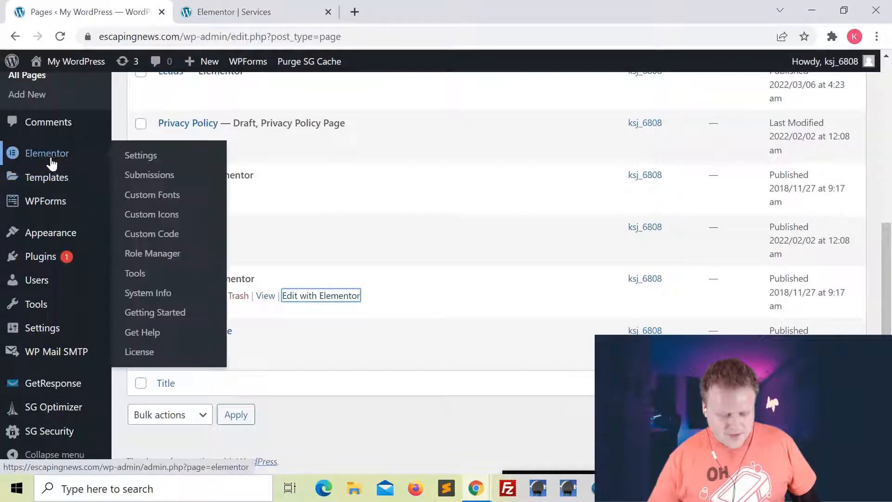
pyautogui.click(148, 179)
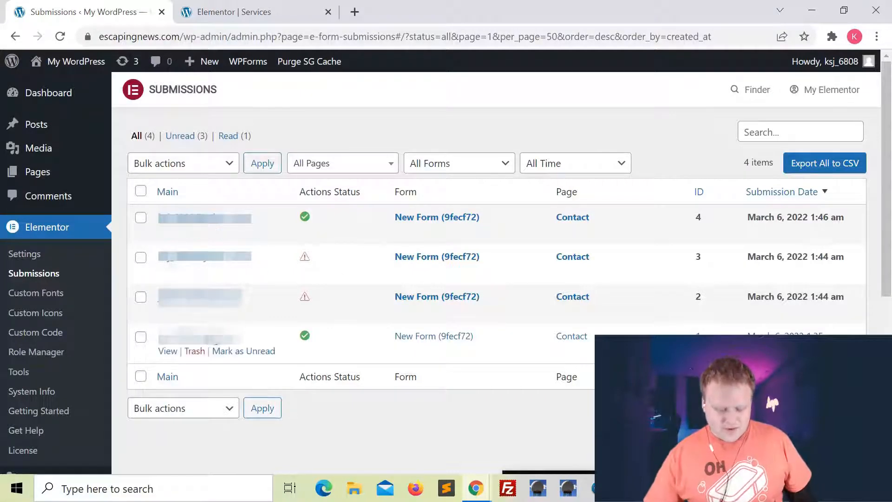
pyautogui.click(214, 345)
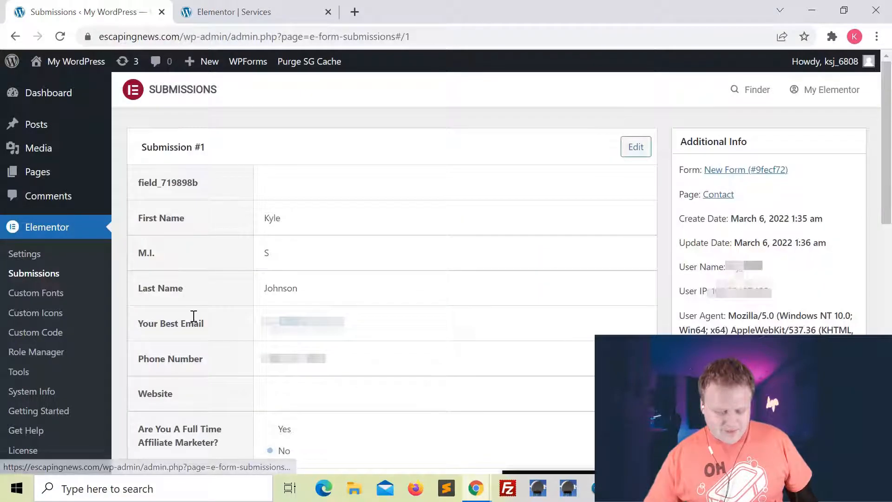
pyautogui.scroll(-2, 402, 314)
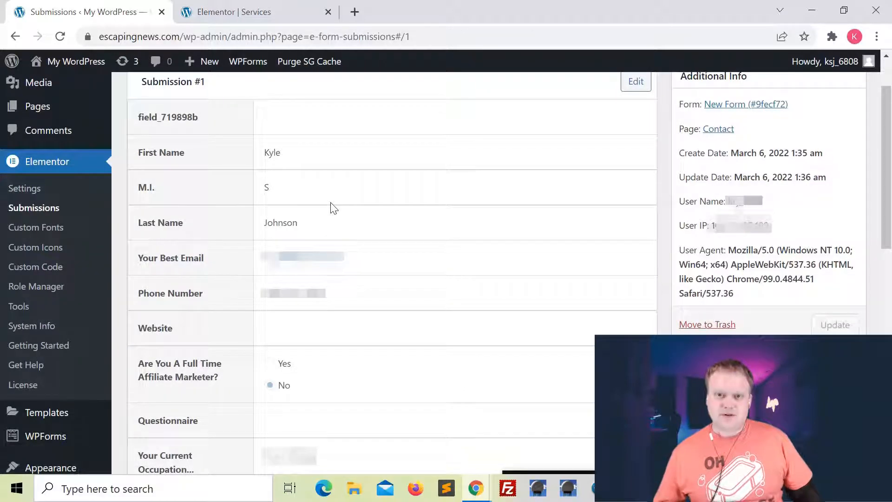
# Return to the Services page editor and look through the actions that can be added after the form is submitted.
pyautogui.click(239, 12)
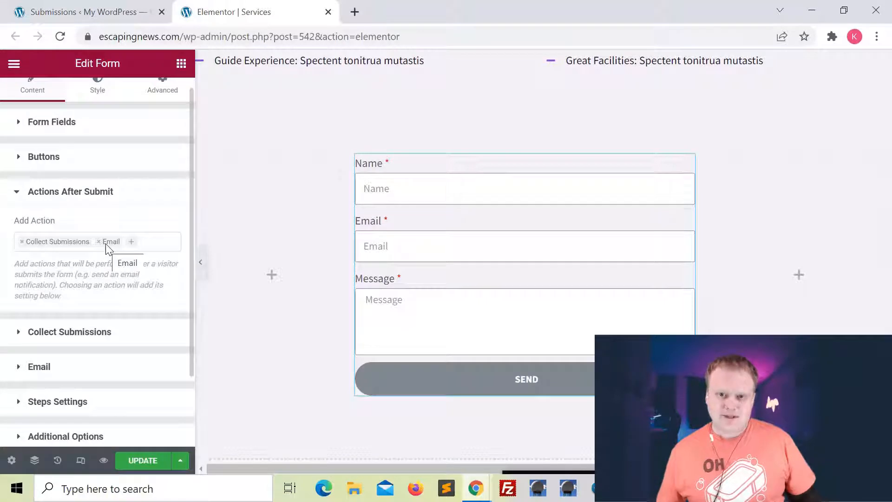
pyautogui.click(132, 245)
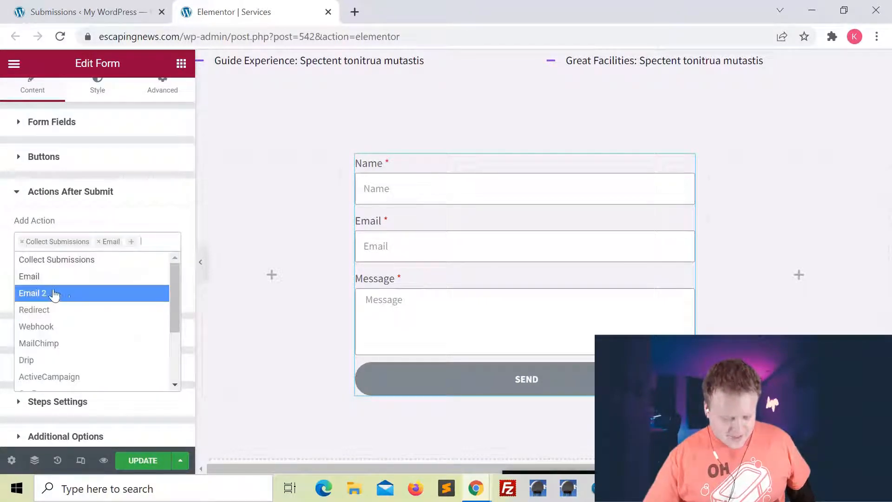
pyautogui.scroll(-1, 73, 325)
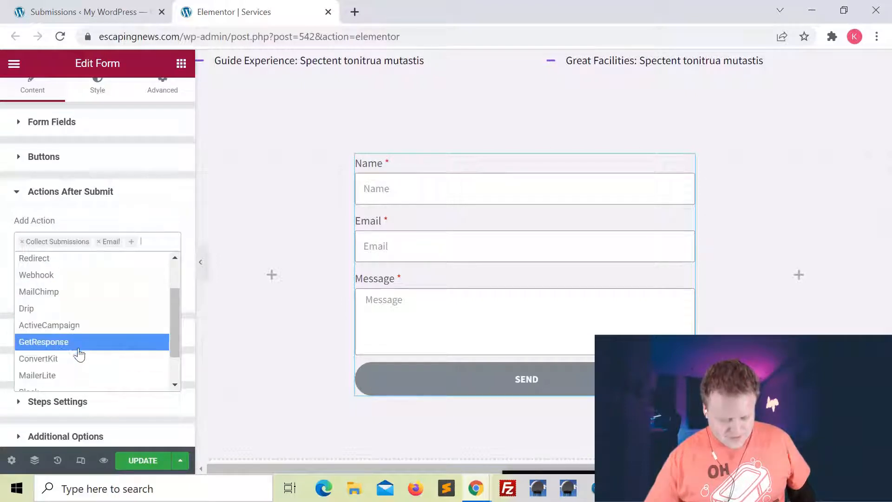
pyautogui.scroll(-1, 81, 347)
pyautogui.scroll(1, 83, 348)
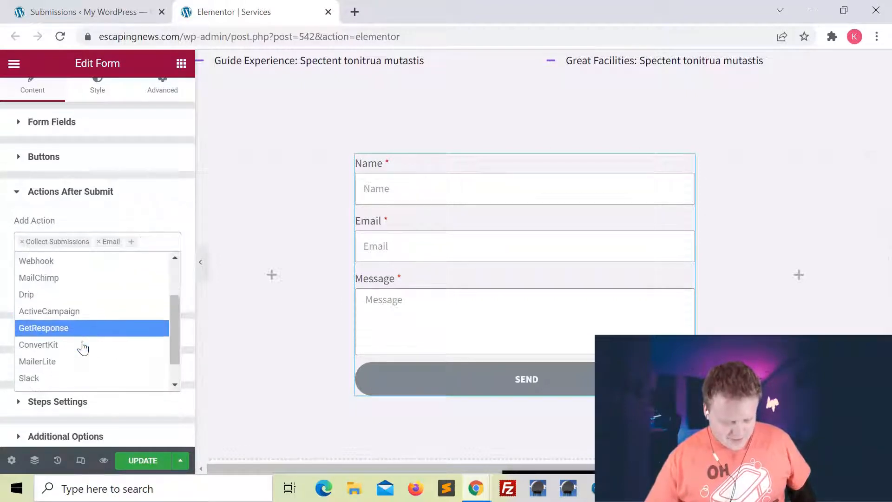
pyautogui.scroll(2, 82, 345)
pyautogui.click(154, 228)
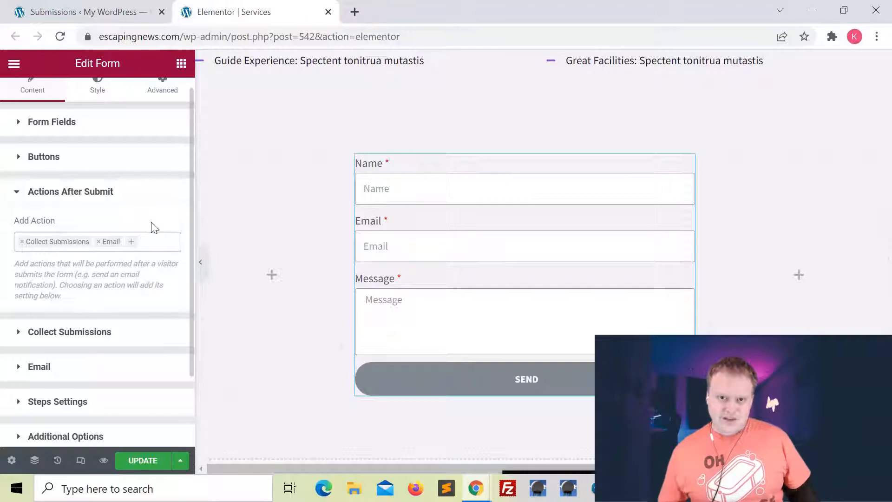
# Review the form's Collect Submissions settings and the recipient, subject and message of its email notification.
pyautogui.scroll(-1, 134, 273)
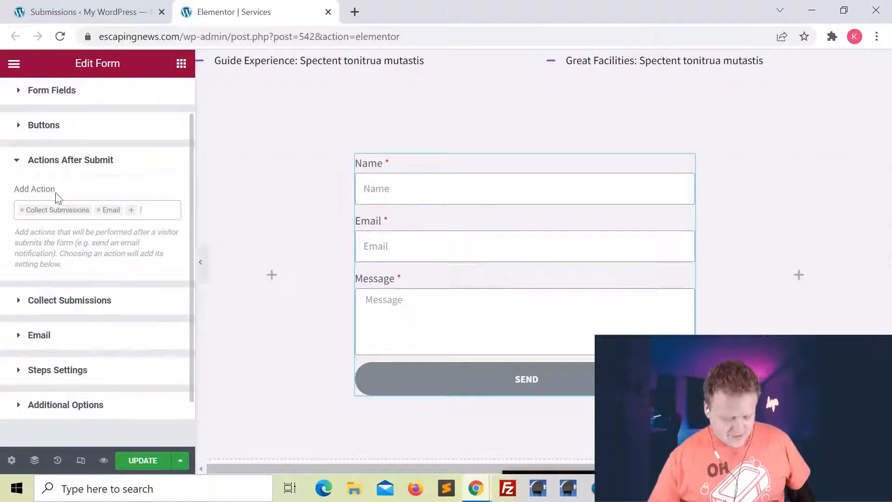
pyautogui.click(18, 302)
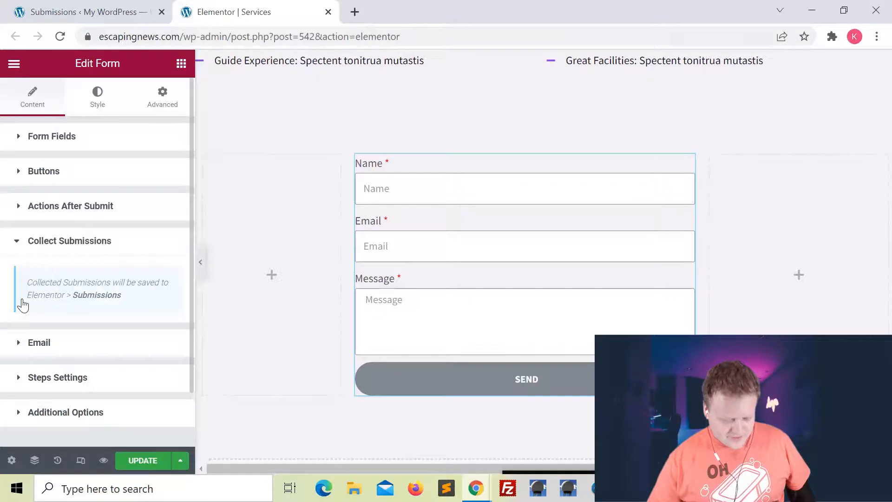
pyautogui.scroll(-1, 70, 237)
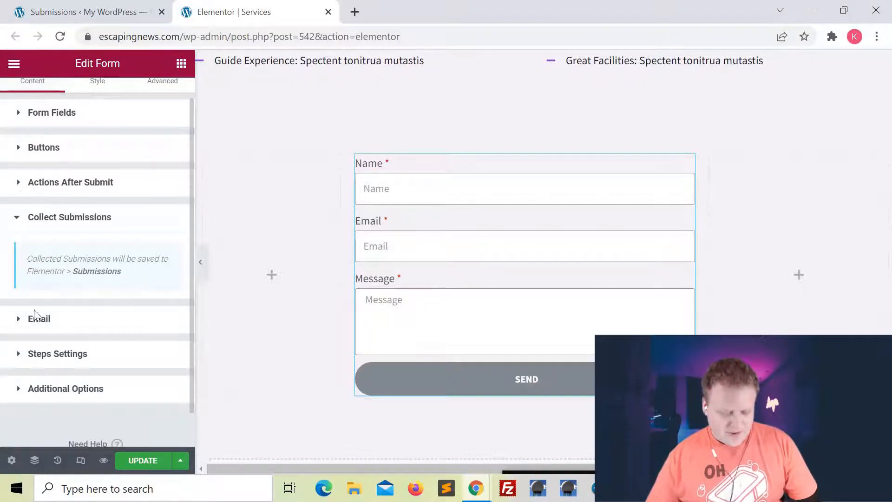
pyautogui.click(23, 324)
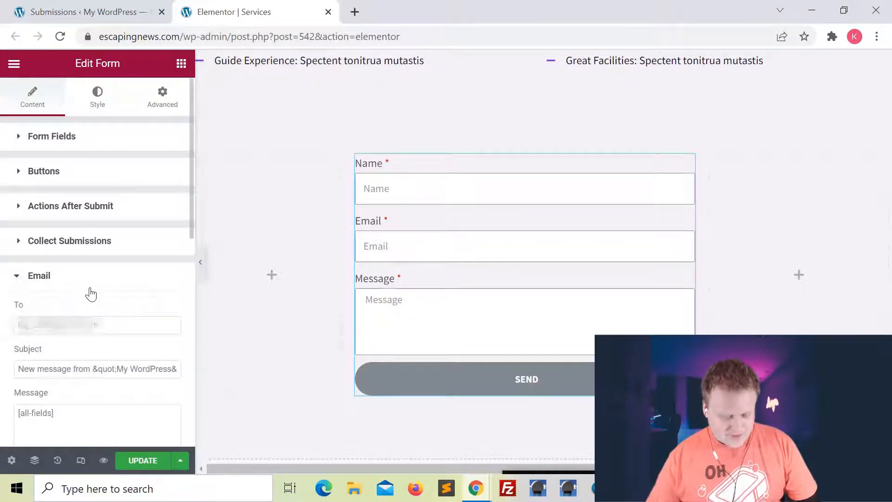
pyautogui.scroll(-1, 88, 293)
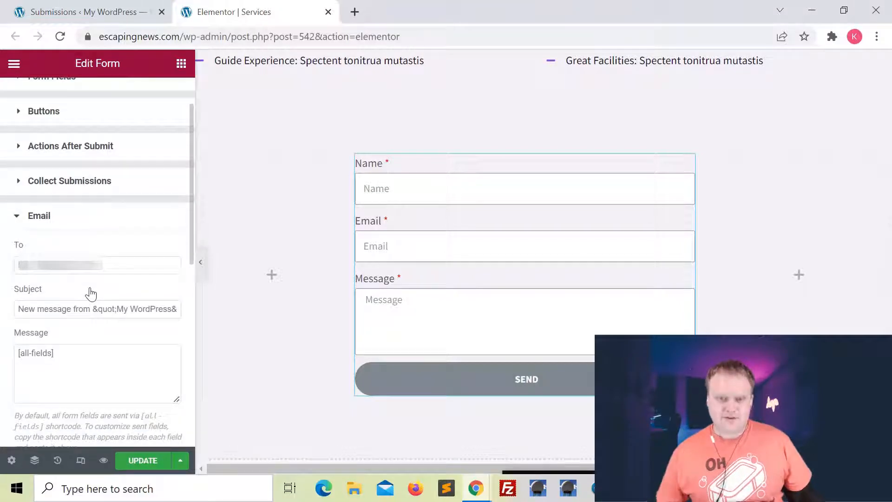
pyautogui.scroll(-1, 155, 261)
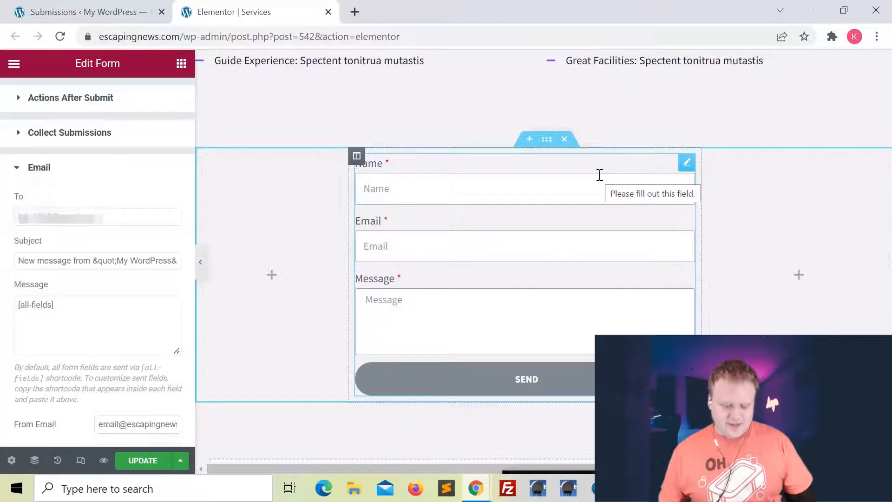
pyautogui.tripleClick(120, 218)
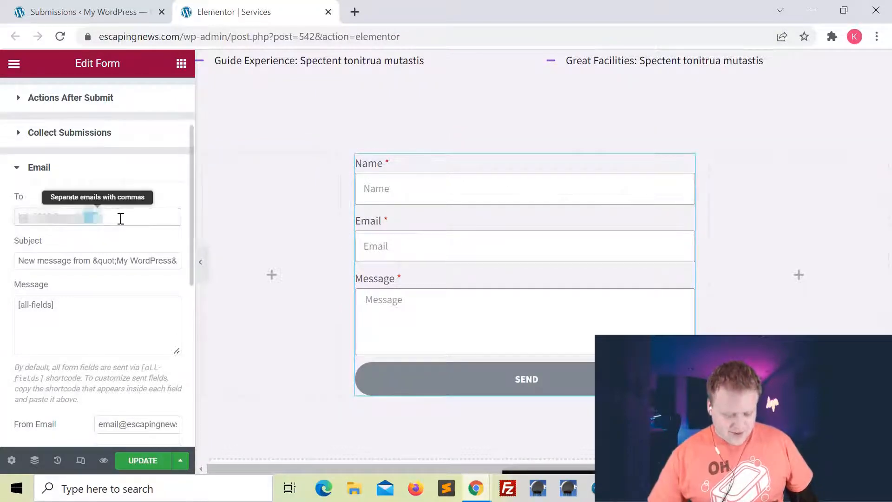
pyautogui.click(120, 218)
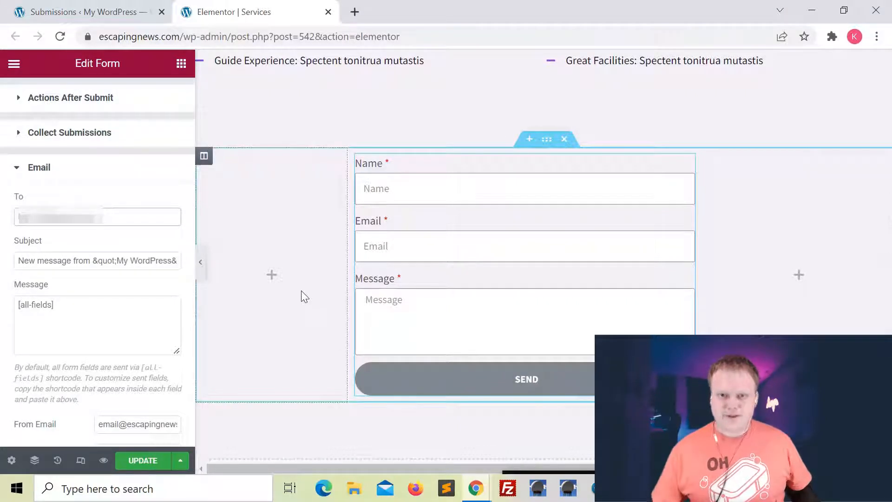
# Replace the From Name of the form's email notification with the site owner's first name, and review the remaining email settings.
pyautogui.scroll(-3, 36, 311)
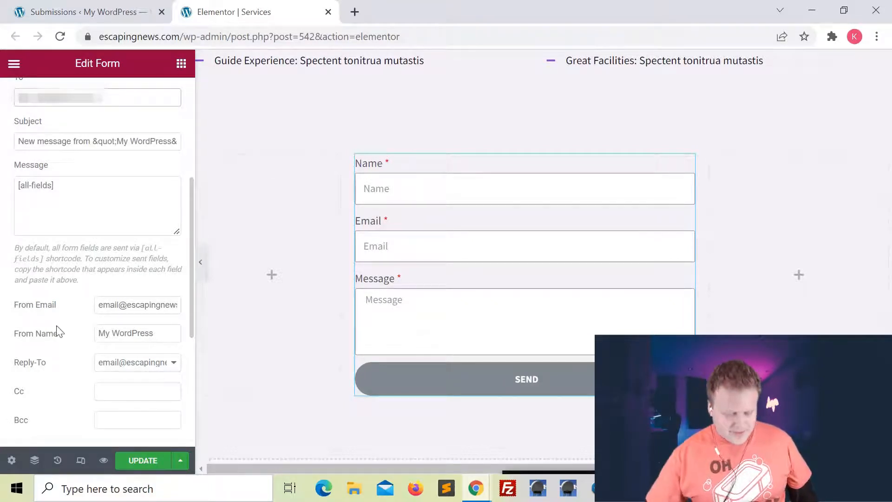
pyautogui.click(163, 334)
pyautogui.doubleClick(162, 333)
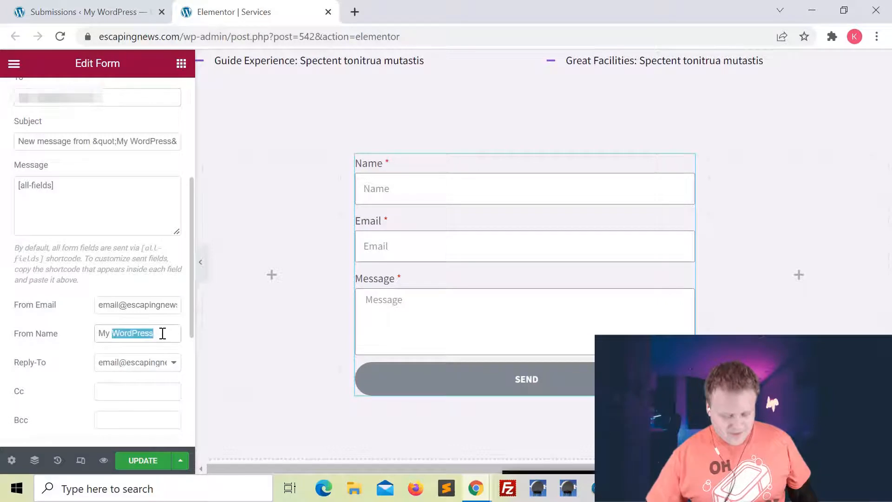
pyautogui.hotkey('ctrl', 'a')
pyautogui.write('Ky')
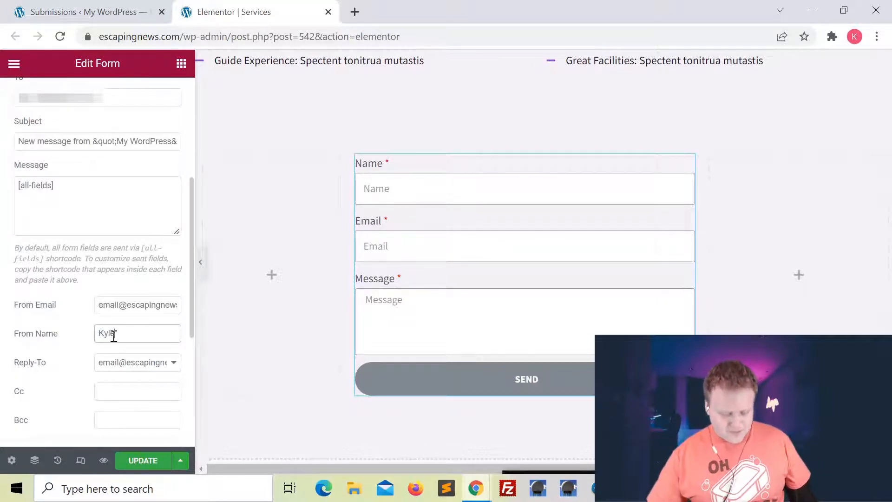
pyautogui.scroll(-1, 79, 355)
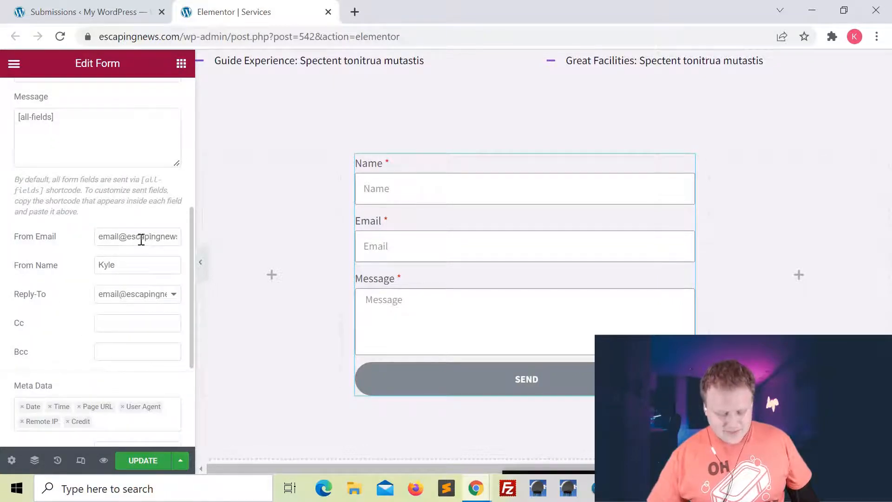
pyautogui.scroll(-2, 144, 239)
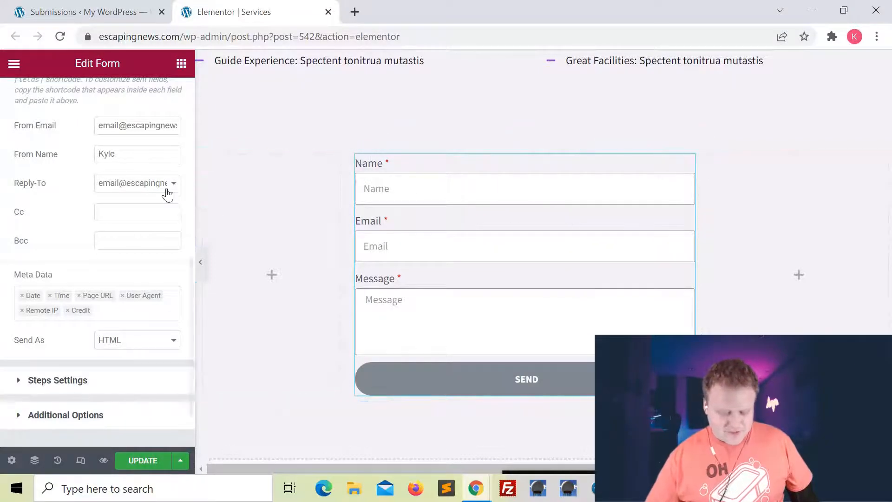
# Try adjusting the columns gap in the form's style settings, and set the rows gap to 7.
pyautogui.scroll(2, 145, 186)
pyautogui.scroll(6, 145, 186)
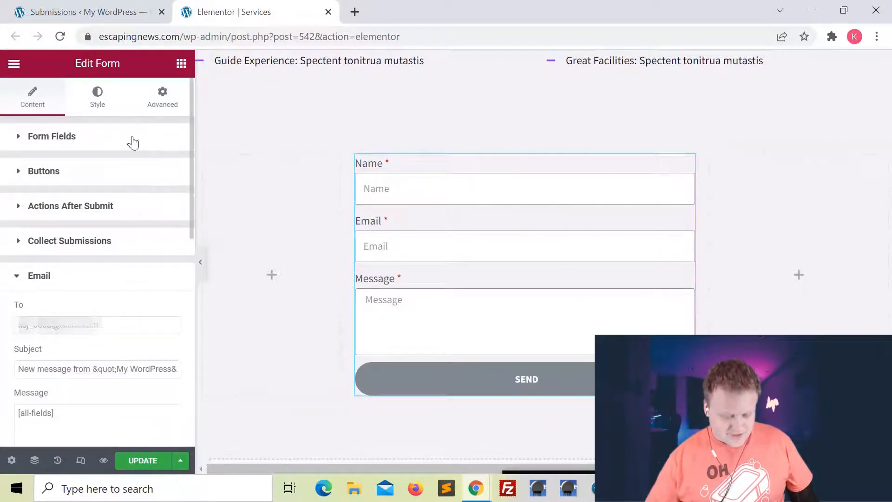
pyautogui.click(109, 97)
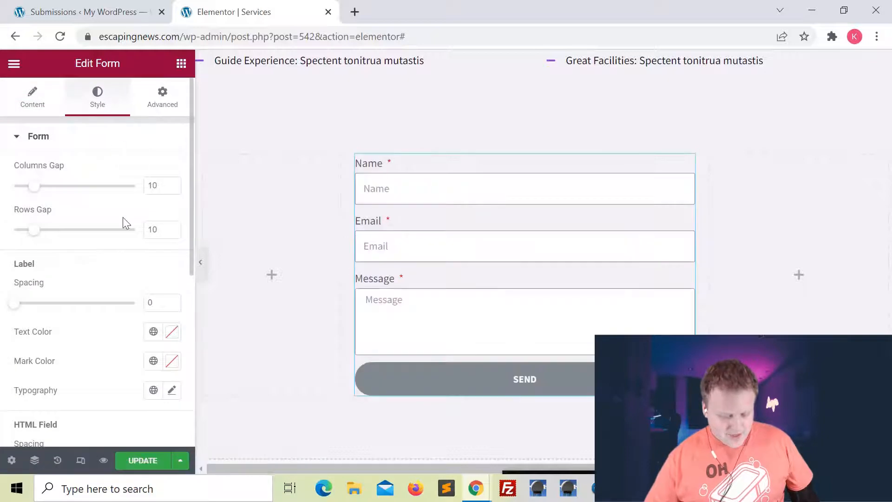
pyautogui.scroll(-1, 116, 215)
pyautogui.moveTo(32, 170)
pyautogui.mouseDown()
pyautogui.moveTo(58, 172)
pyautogui.moveTo(34, 167)
pyautogui.mouseUp()
pyautogui.moveTo(32, 211)
pyautogui.mouseDown()
pyautogui.moveTo(84, 211)
pyautogui.moveTo(27, 209)
pyautogui.mouseUp()
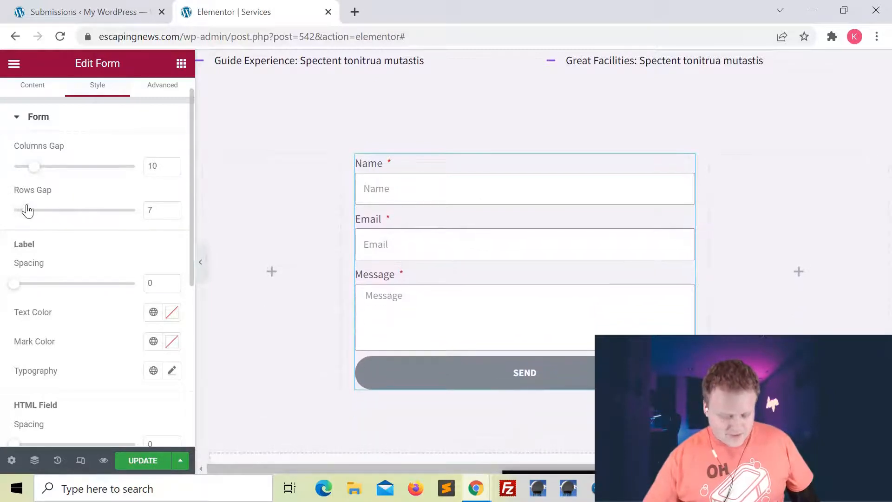
# Publish the updated Services page and find the contact form on the live page.
pyautogui.scroll(-1, 56, 242)
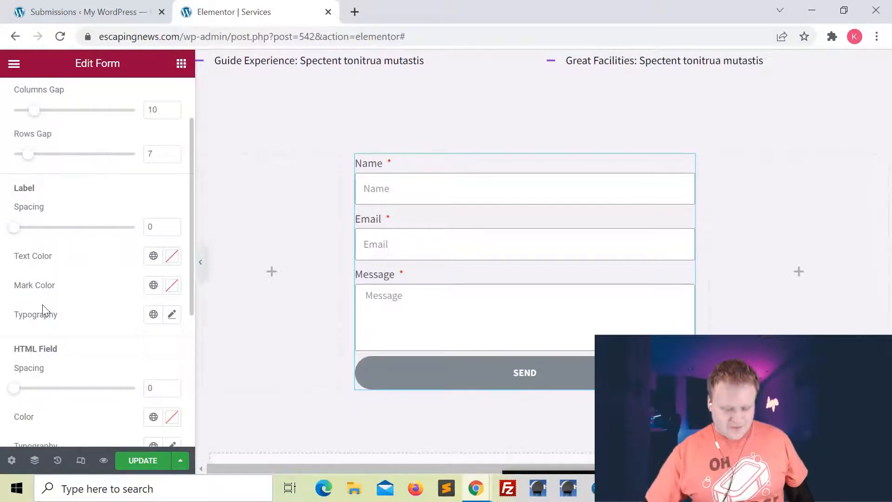
pyautogui.scroll(-2, 73, 292)
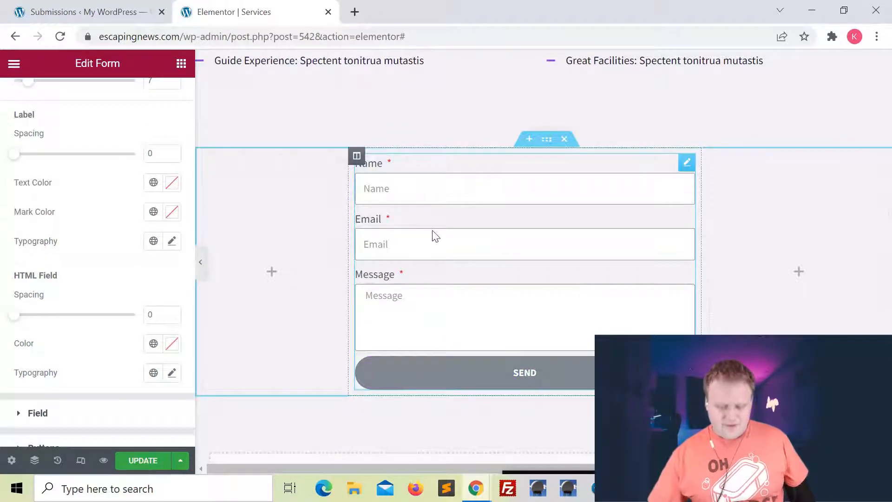
pyautogui.scroll(-4, 96, 255)
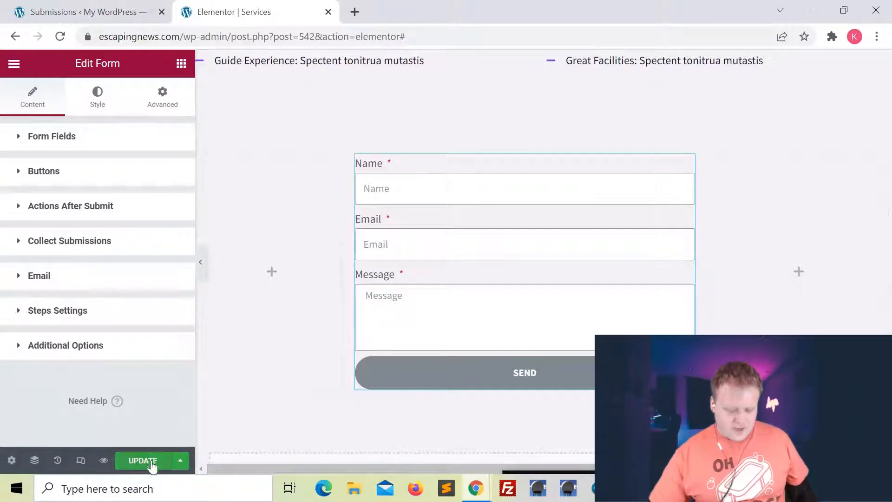
pyautogui.click(152, 463)
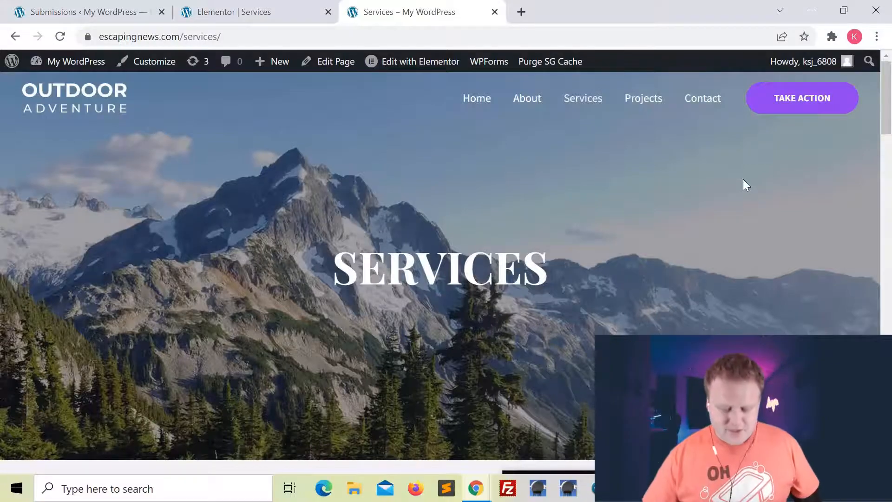
pyautogui.scroll(-15, 743, 180)
pyautogui.scroll(-20, 743, 179)
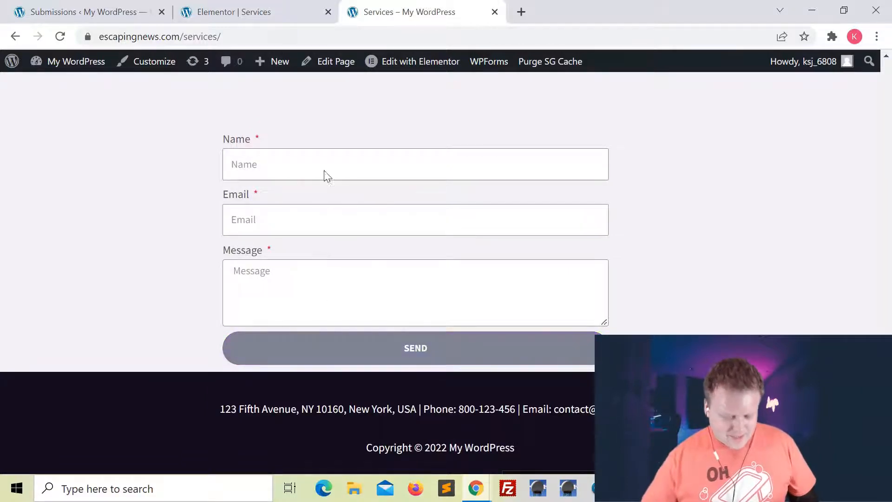
# Fill in the sender's first name and email address on the live contact form.
pyautogui.click(279, 162)
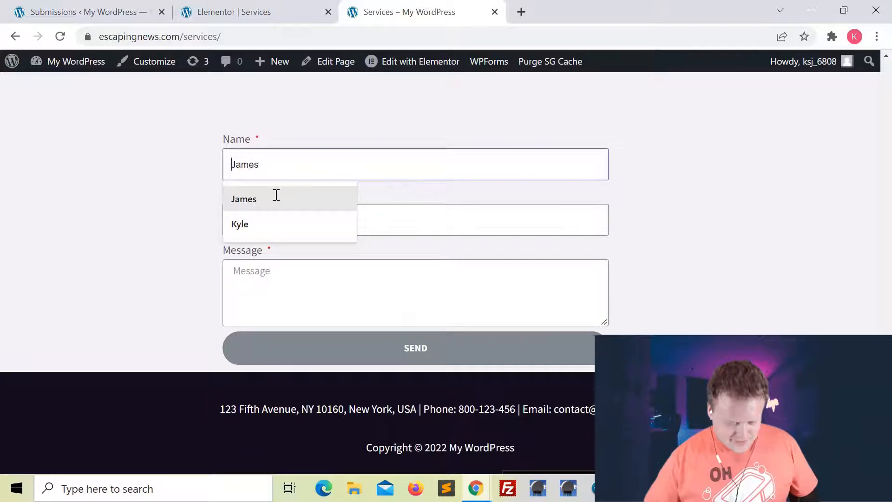
pyautogui.click(266, 227)
pyautogui.click(301, 222)
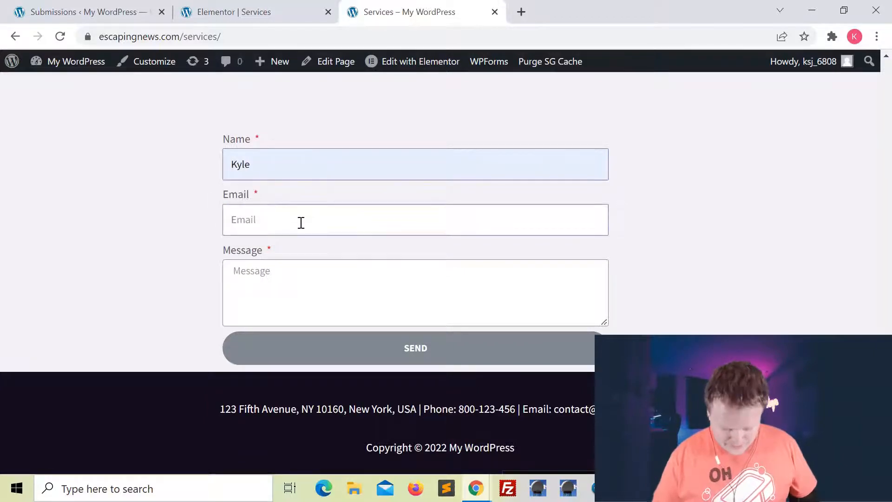
pyautogui.write('ky')
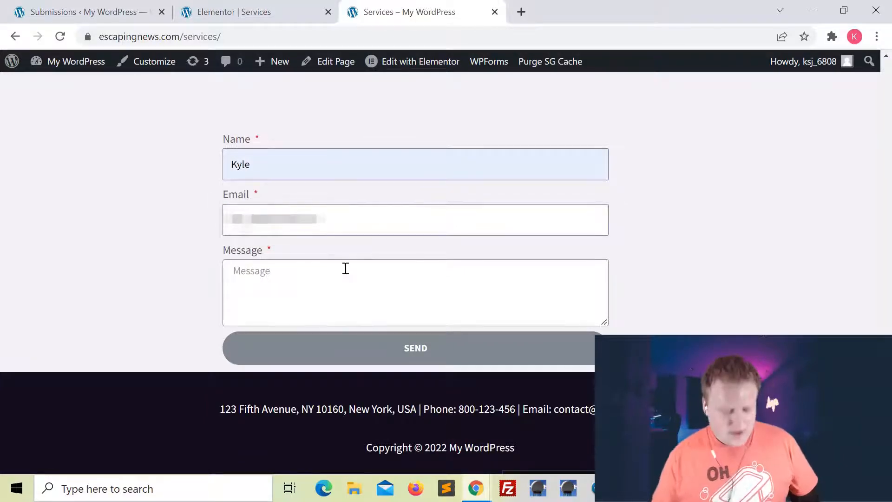
# Enter "This is a message!" as the message in the live contact form and send the form.
pyautogui.click(346, 268)
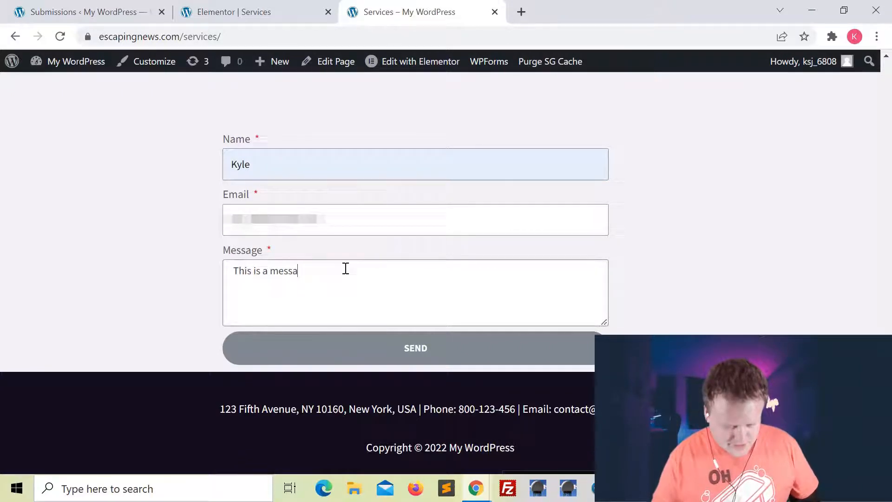
pyautogui.click(426, 349)
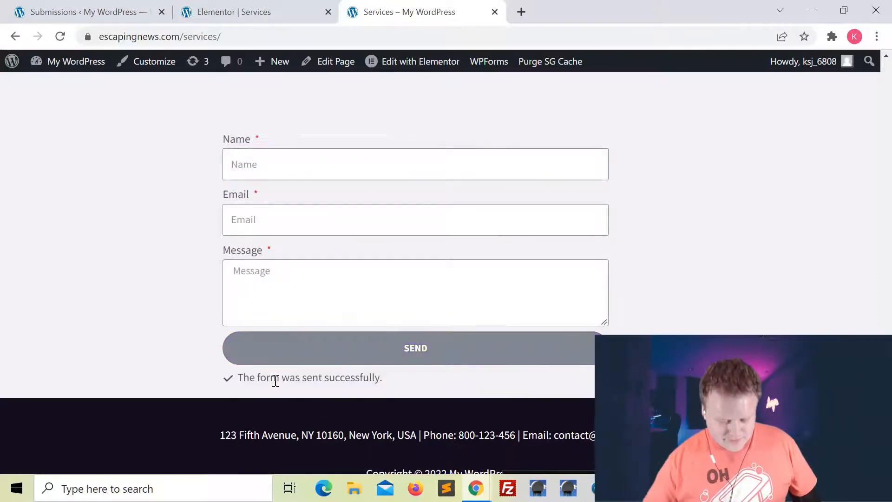
pyautogui.moveTo(378, 380); pyautogui.dragTo(239, 378)
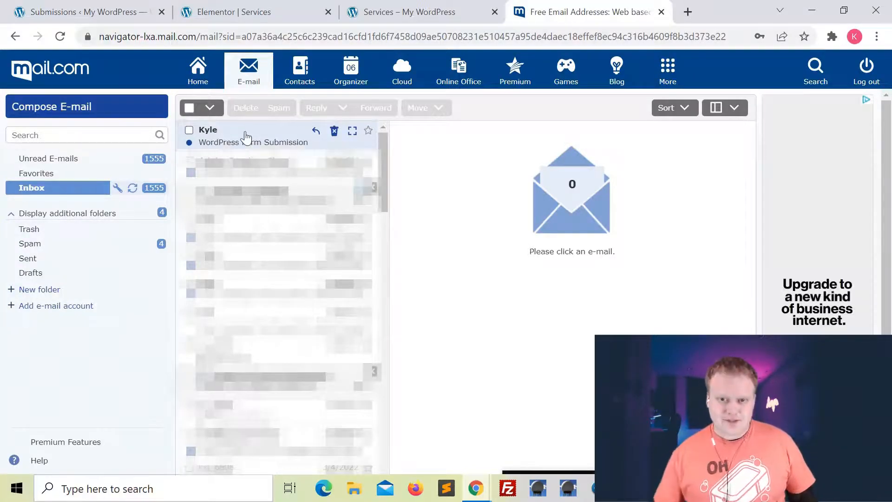
# Open the "WordPress Form Submission" notification email in the mail.com inbox and review its contents.
pyautogui.click(222, 142)
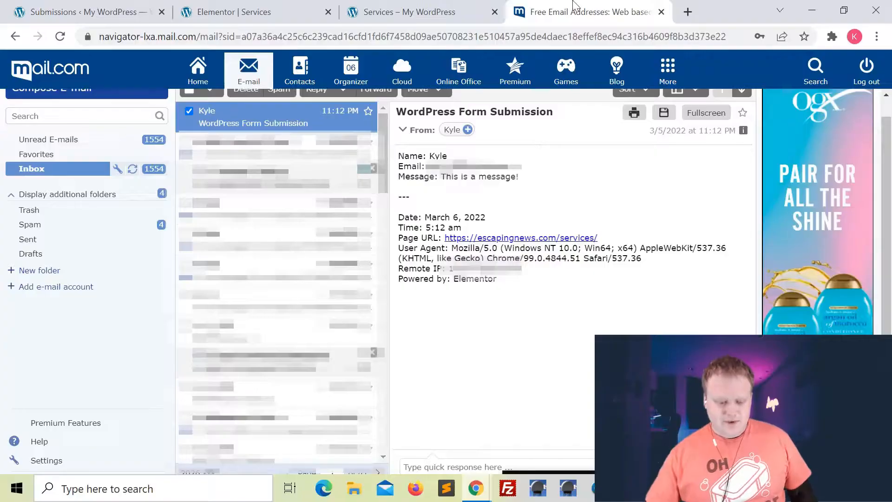
# Switch back to the WordPress dashboard, reload Elementor's form submissions and open the newest entry from the Services page.
pyautogui.click(65, 12)
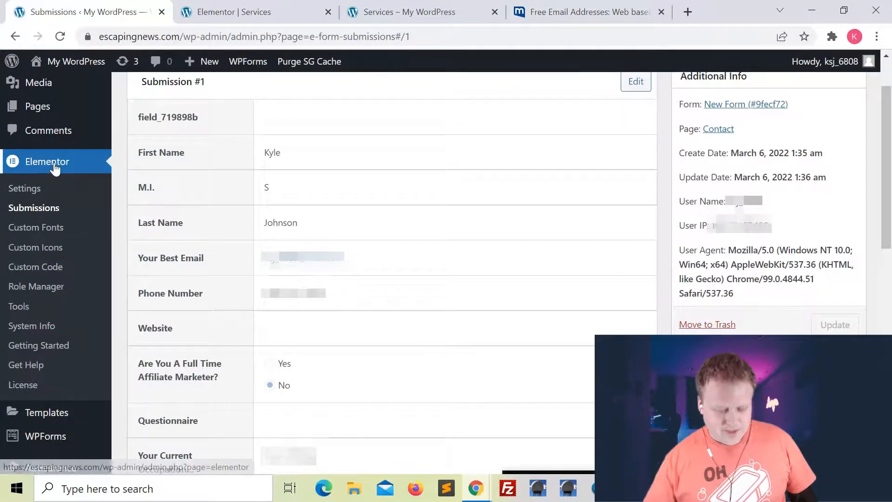
pyautogui.click(49, 210)
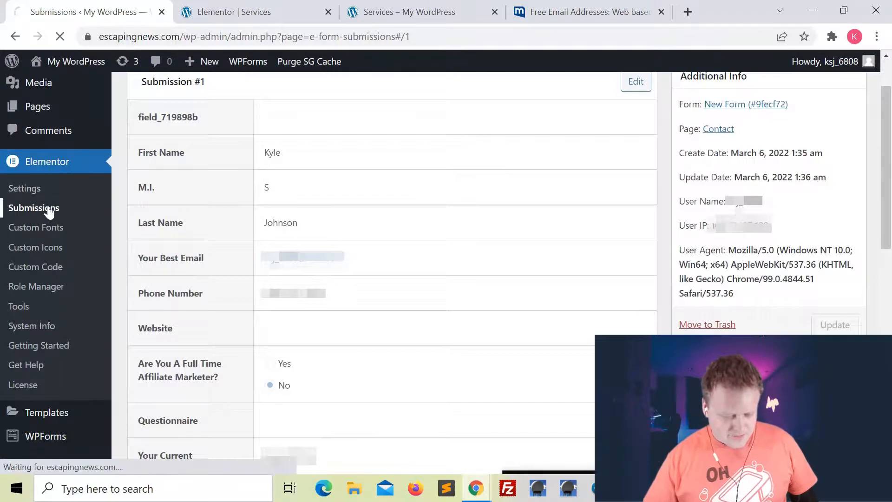
pyautogui.scroll(-1, 395, 197)
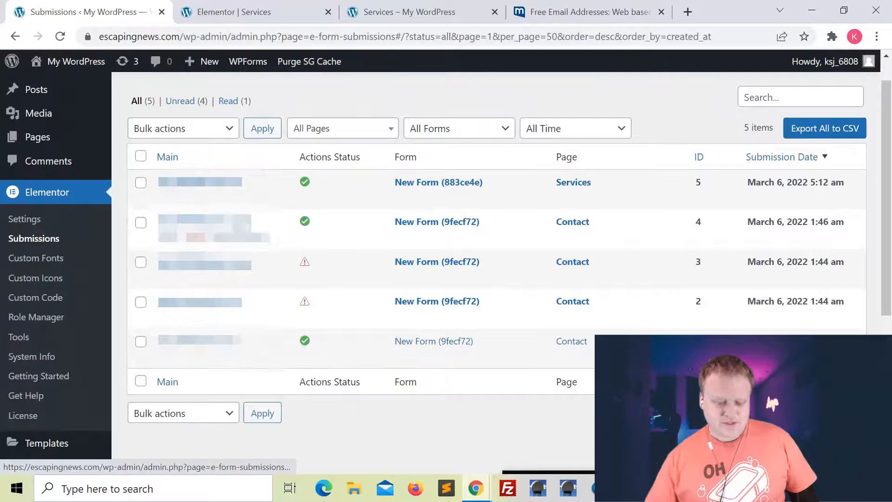
pyautogui.click(218, 188)
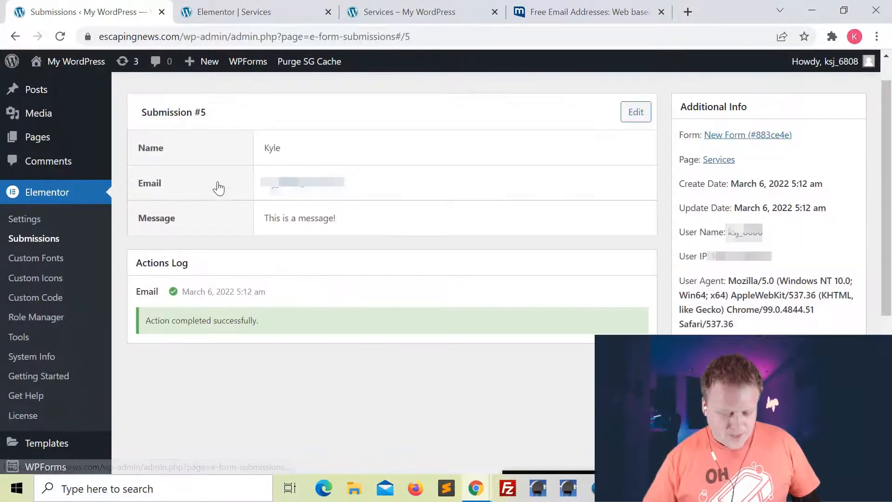